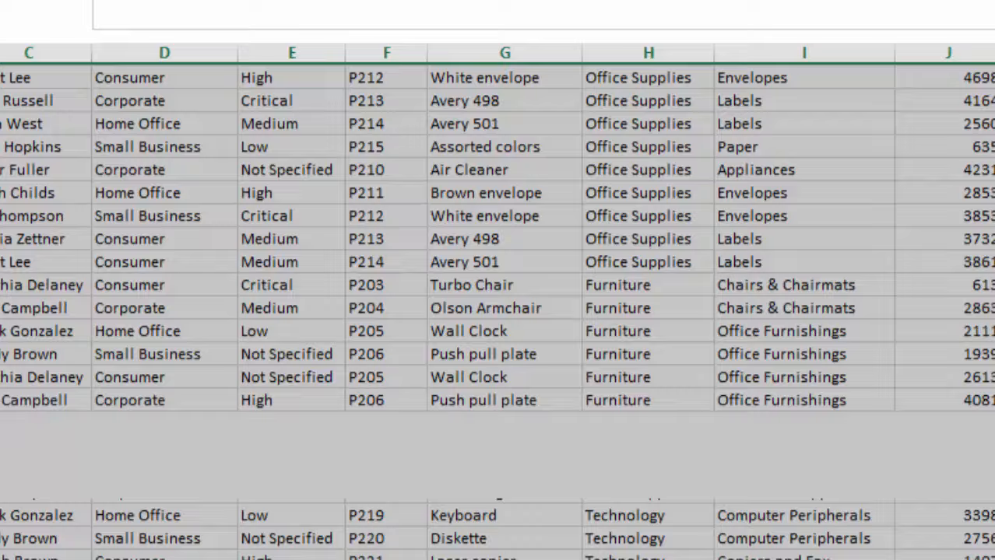
Step: Convert the sales data range A1:M66 into a table with headers
{"action": "key", "text": "ctrl+t"}
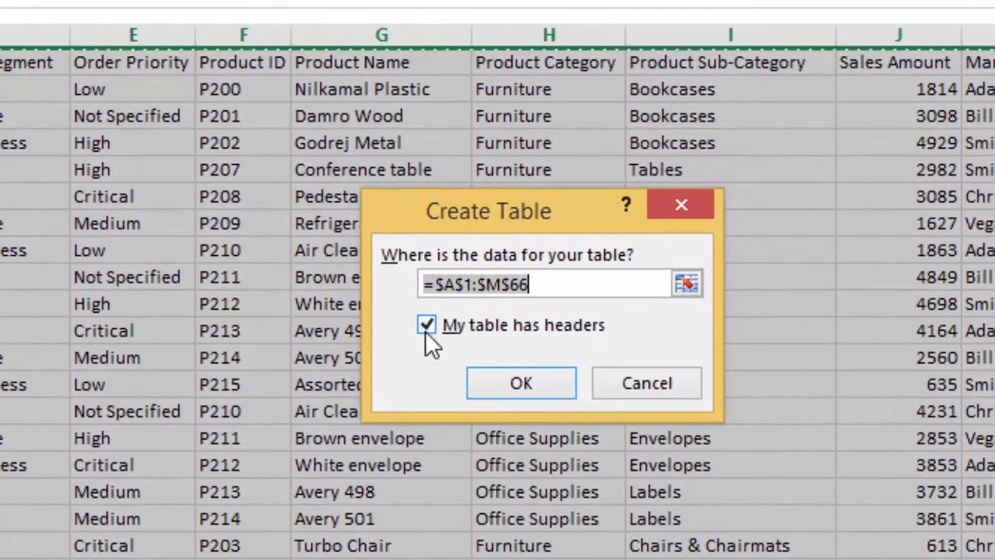
{"action": "left_click", "coordinate": [521, 384]}
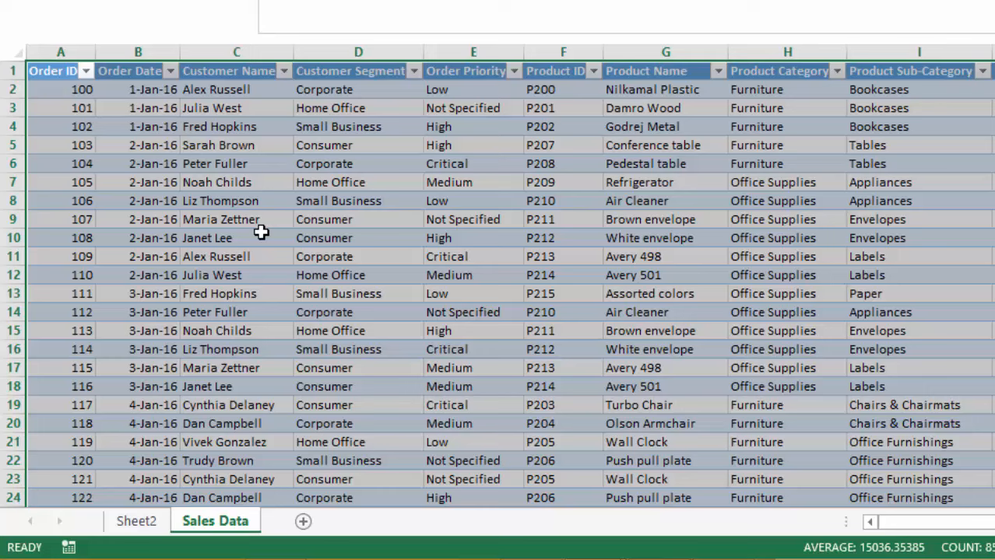
Step: Create a PivotTable from the whole sales table on a new worksheet
{"action": "left_click", "coordinate": [73, 89]}
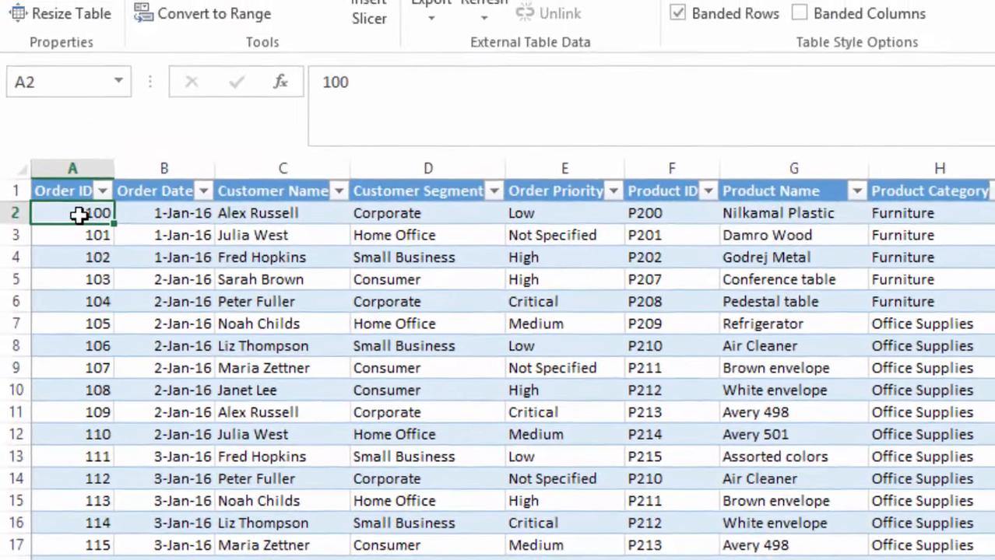
{"action": "key", "text": "ctrl+shift+End"}
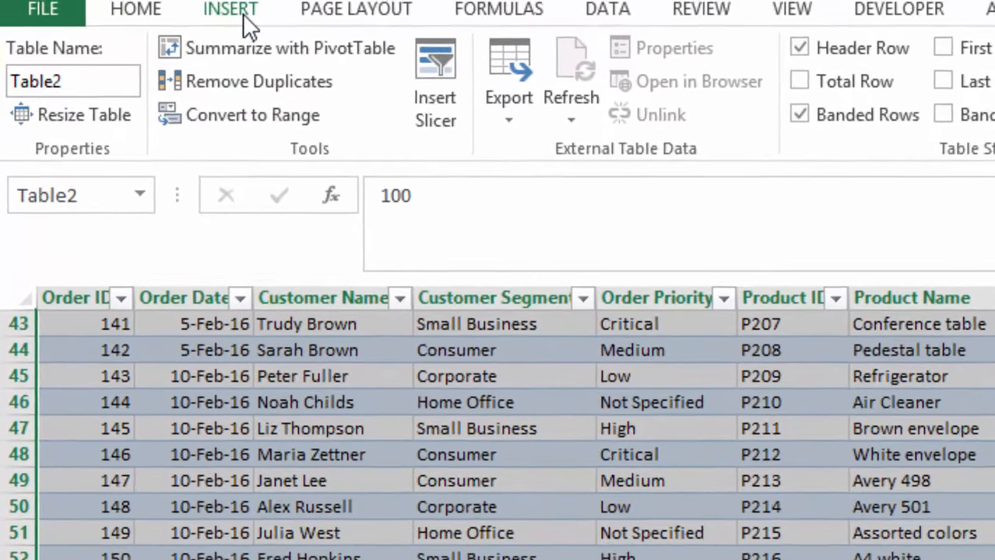
{"action": "left_click", "coordinate": [241, 14]}
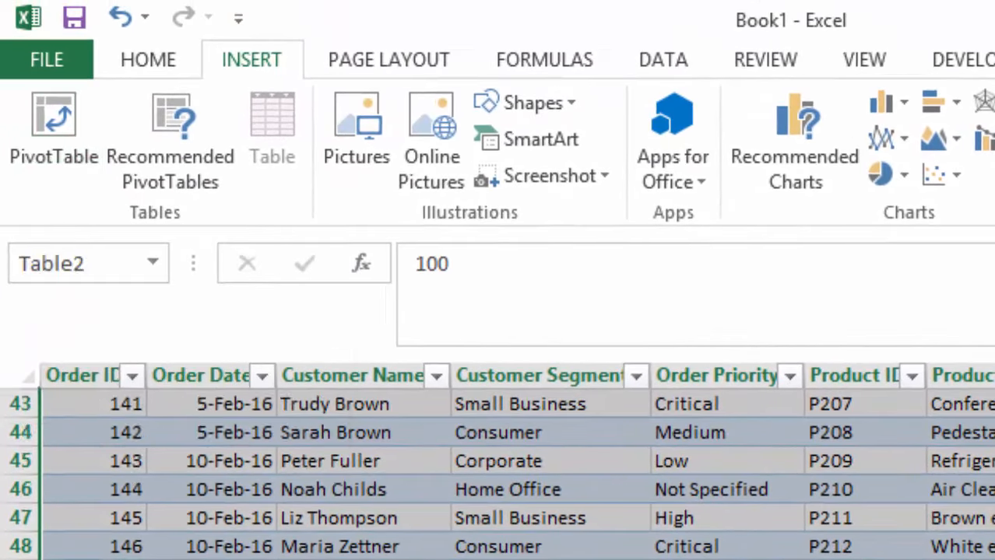
{"action": "left_click", "coordinate": [204, 520]}
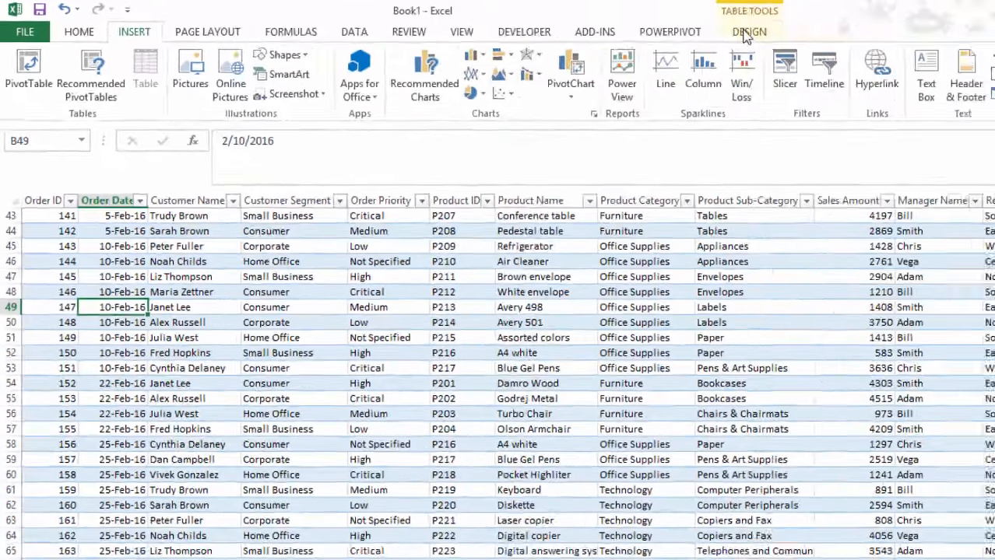
{"action": "left_click", "coordinate": [746, 32]}
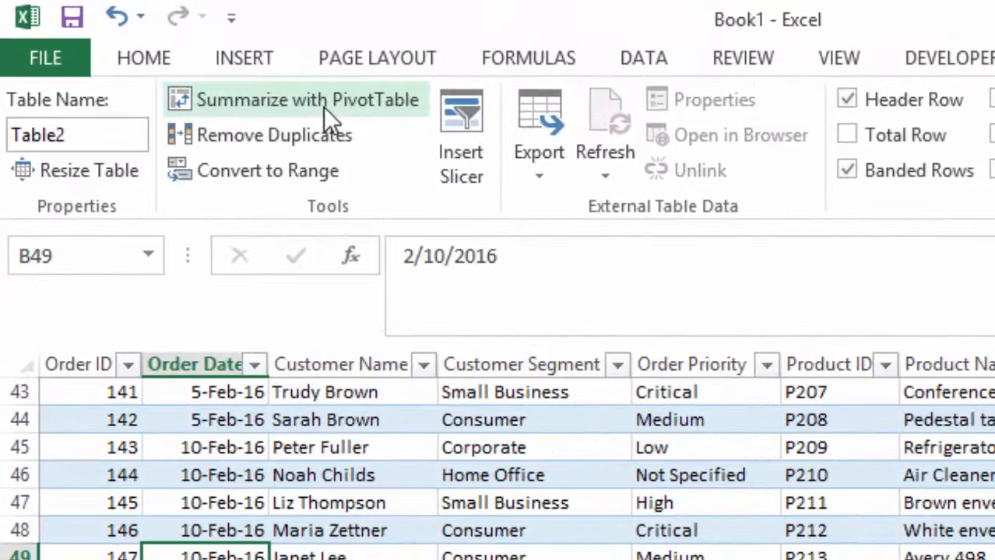
{"action": "left_click", "coordinate": [323, 106]}
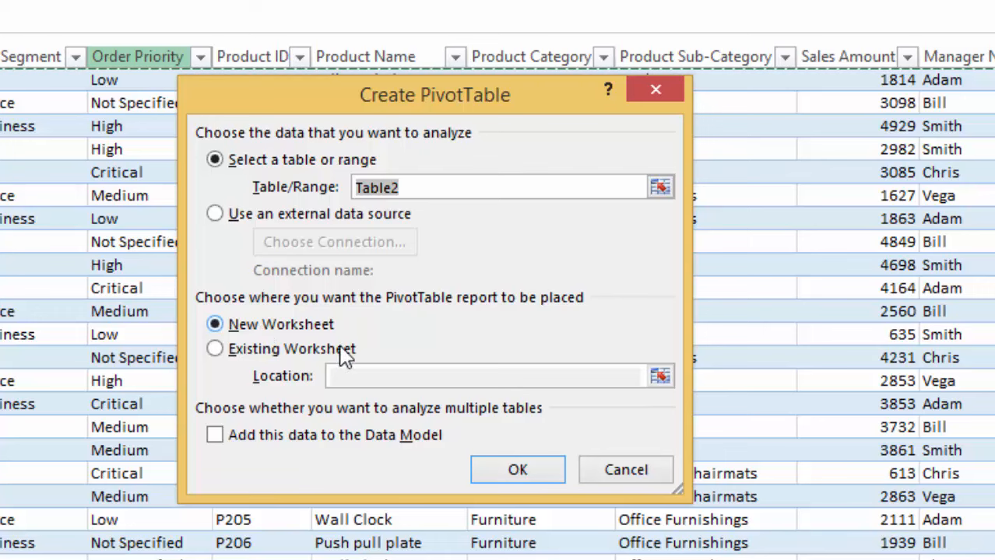
{"action": "left_click", "coordinate": [501, 474]}
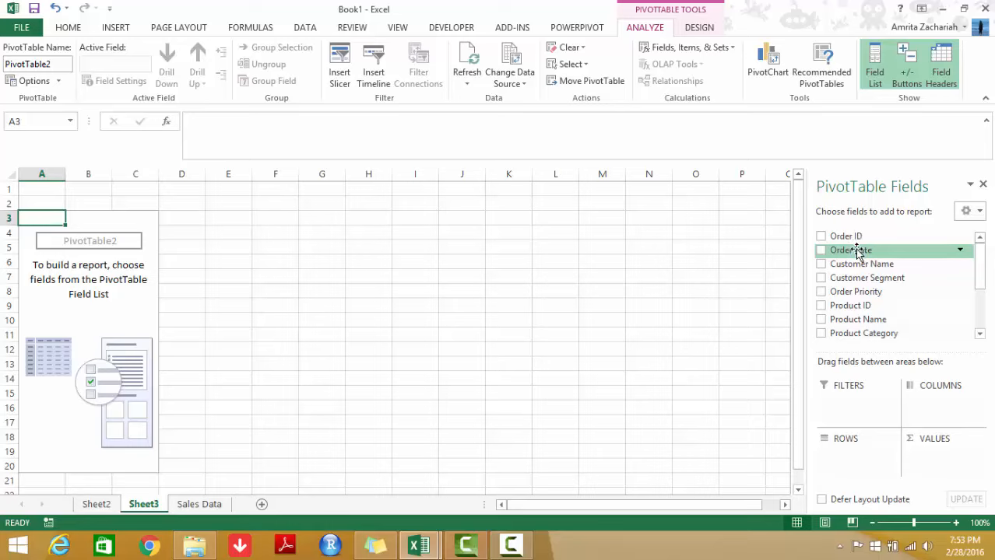
Step: Add Order Date as a row field in the PivotTable and group its dates by months
{"action": "left_click_drag", "start_coordinate": [854, 249], "coordinate": [845, 458]}
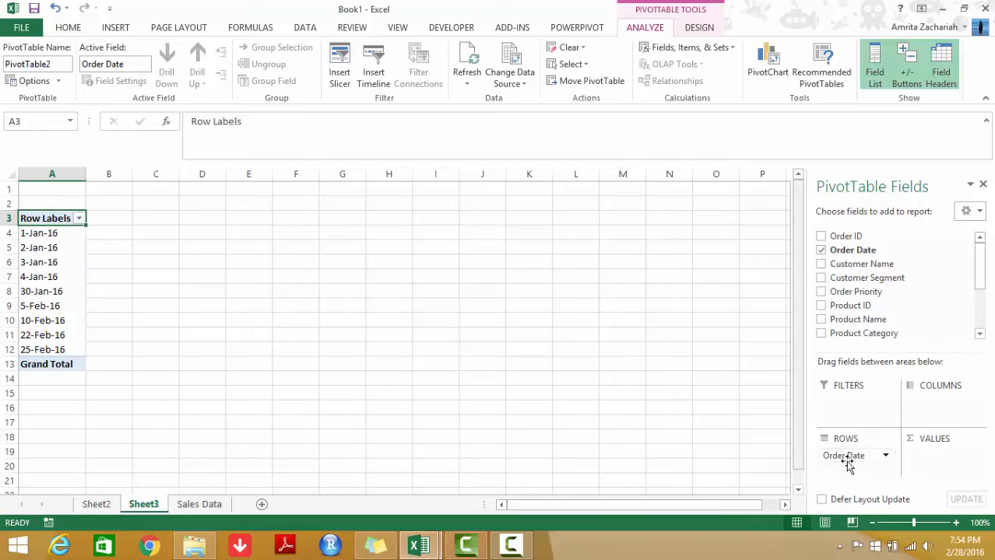
{"action": "left_click", "coordinate": [35, 237]}
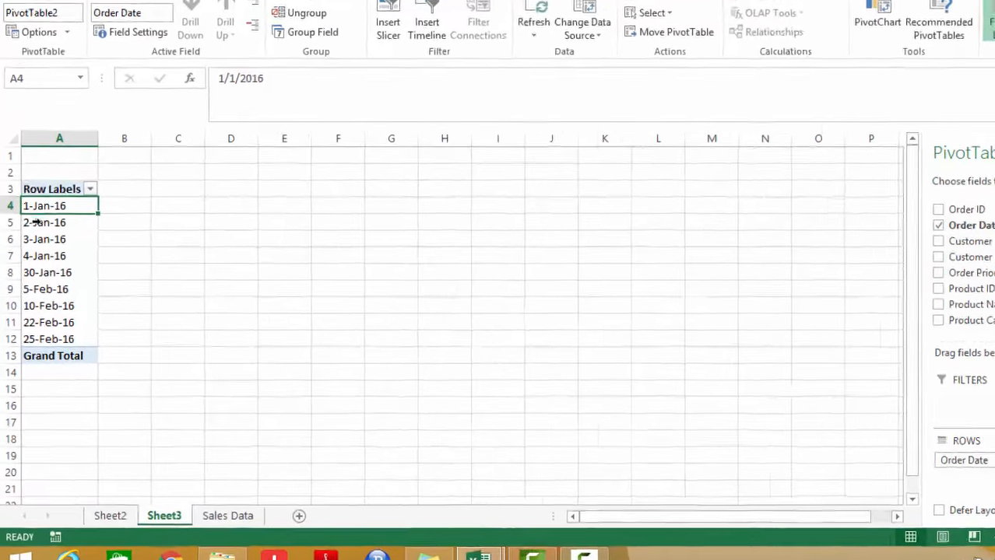
{"action": "left_click", "coordinate": [32, 247]}
{"action": "right_click", "coordinate": [43, 183]}
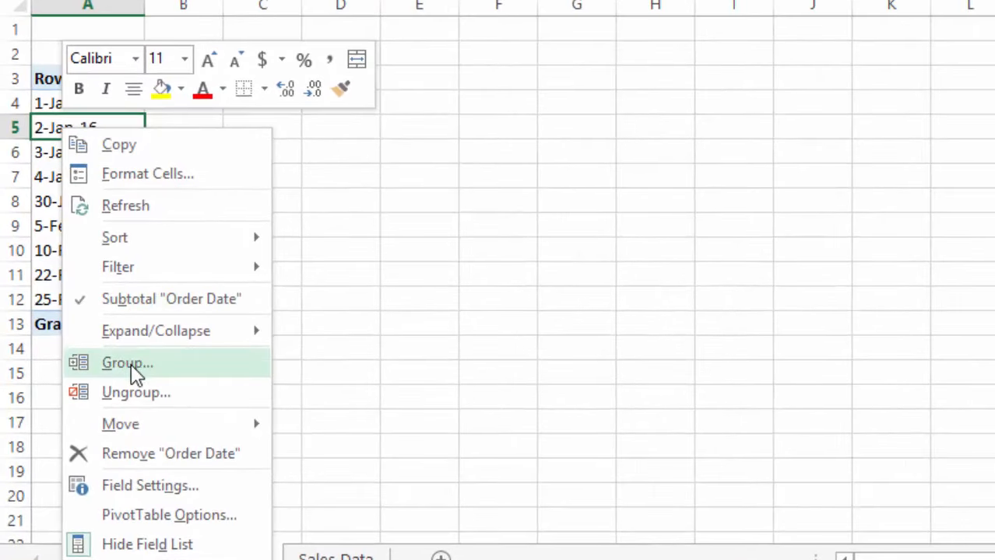
{"action": "left_click", "coordinate": [127, 364]}
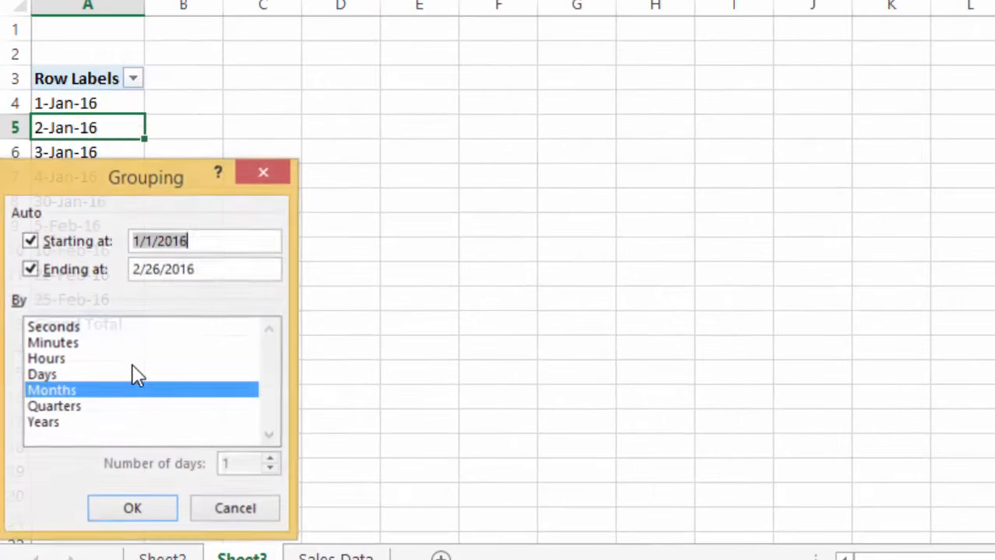
{"action": "left_click_drag", "start_coordinate": [144, 182], "coordinate": [354, 91]}
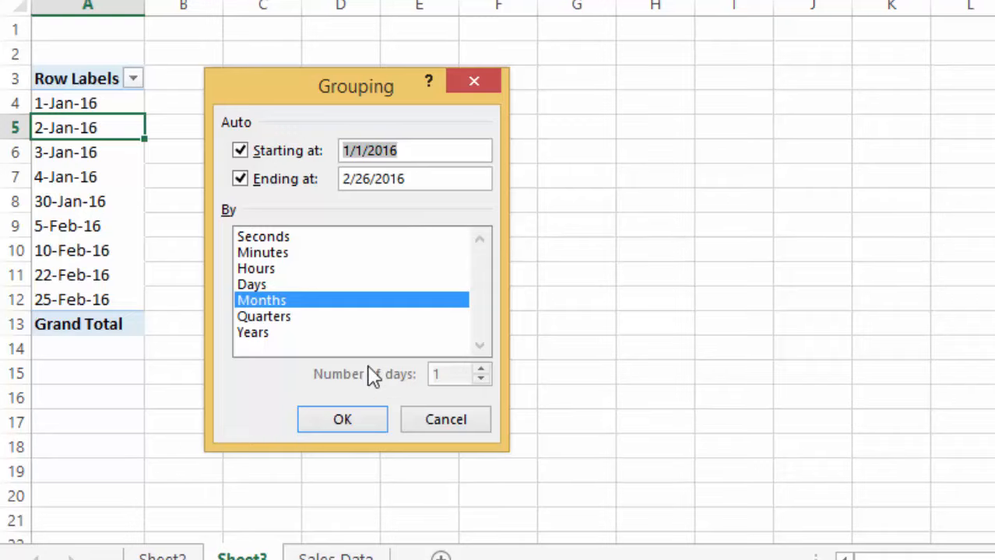
{"action": "left_click", "coordinate": [347, 421]}
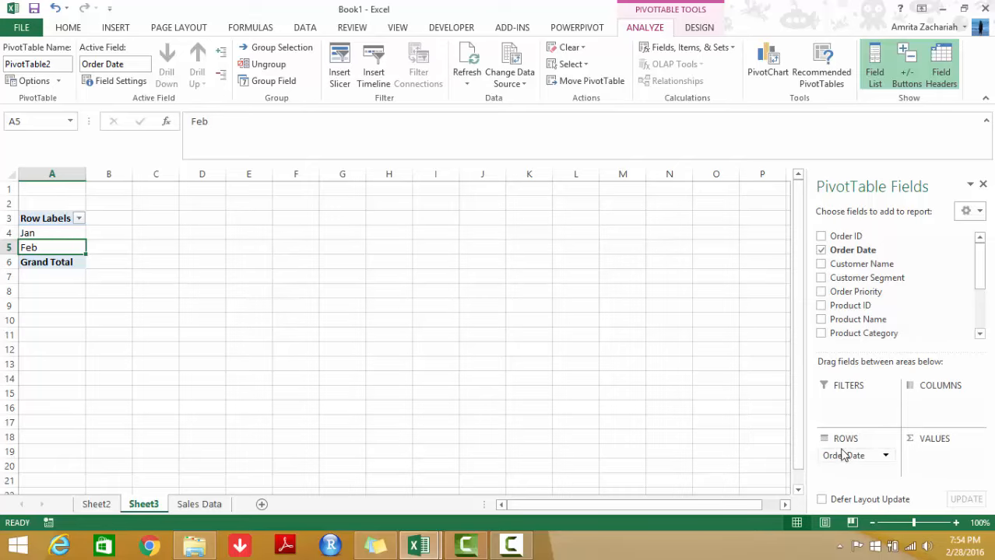
Step: Move Order Date to the report filters and add Customer Segment and Customer Name as row fields
{"action": "left_click_drag", "start_coordinate": [840, 454], "coordinate": [840, 408]}
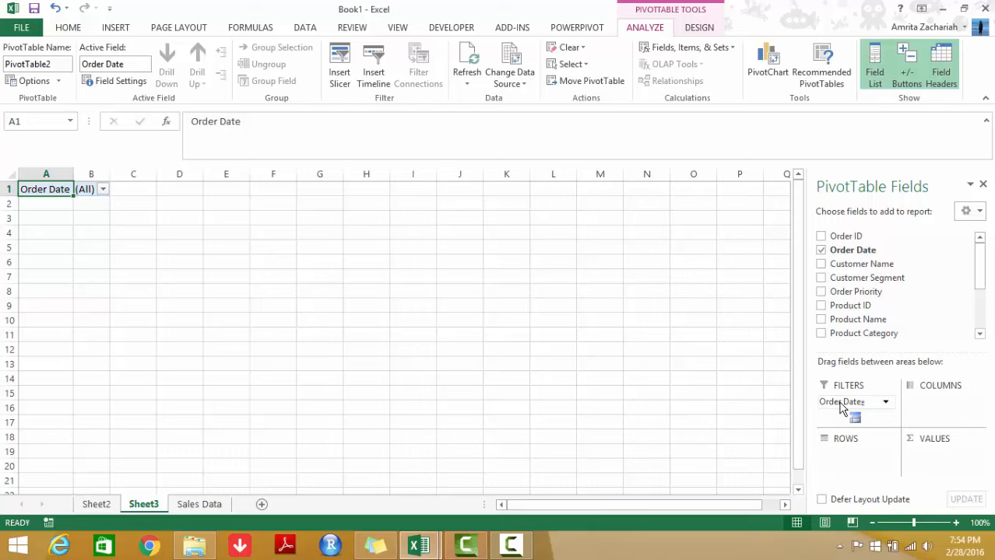
{"action": "left_click_drag", "start_coordinate": [870, 278], "coordinate": [856, 478]}
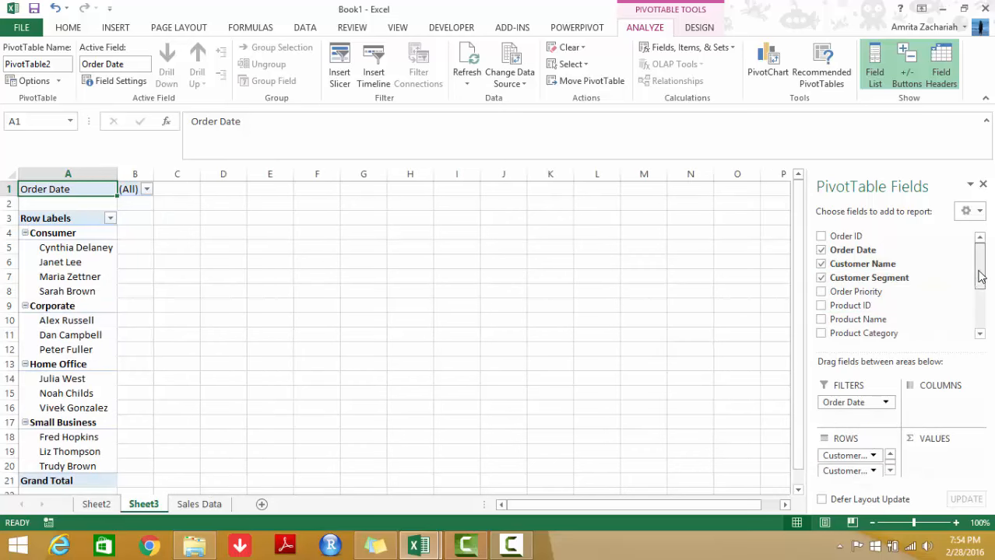
Step: Add Sales Amount as a value field in the PivotTable, summarized by Sum
{"action": "left_click_drag", "start_coordinate": [977, 274], "coordinate": [979, 320]}
{"action": "left_click_drag", "start_coordinate": [901, 273], "coordinate": [942, 464]}
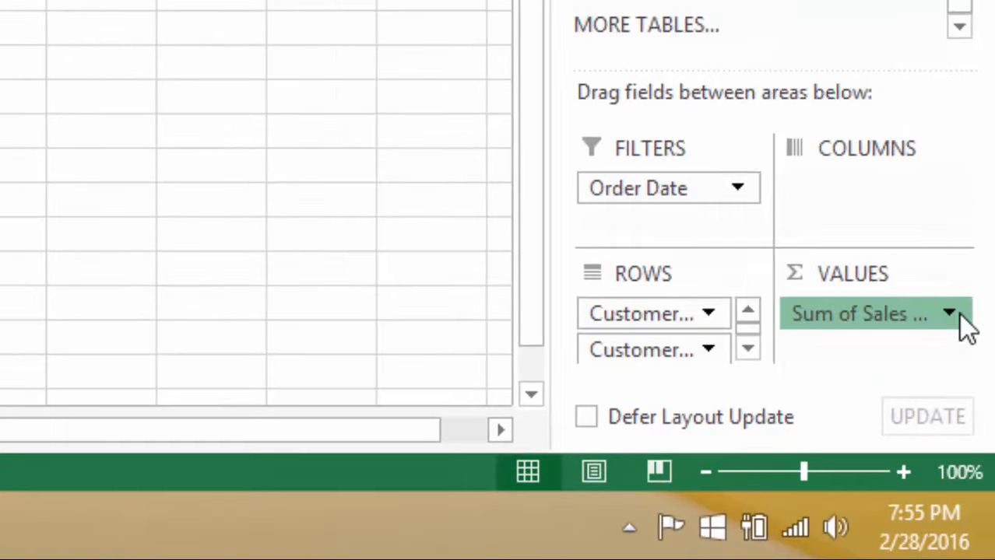
{"action": "left_click", "coordinate": [951, 315]}
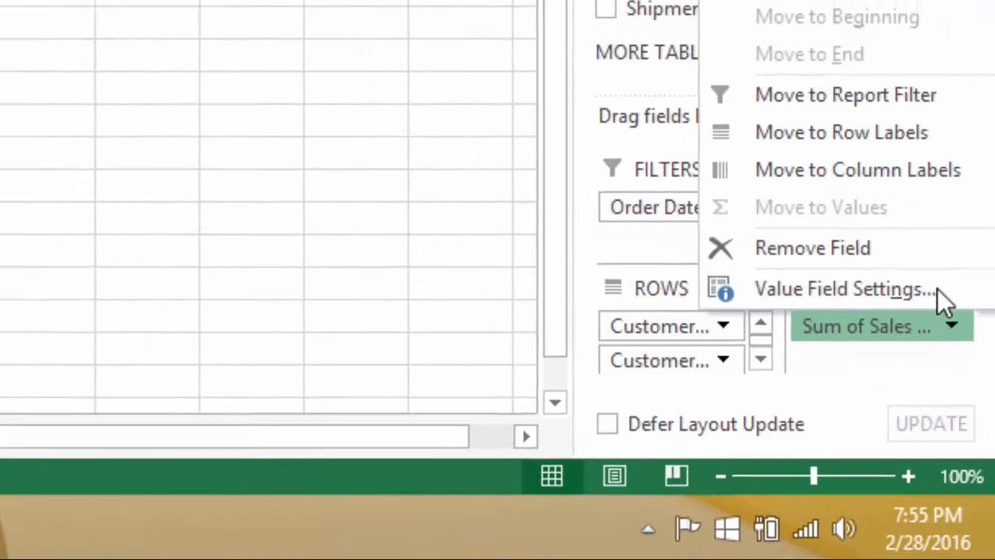
{"action": "left_click", "coordinate": [934, 275]}
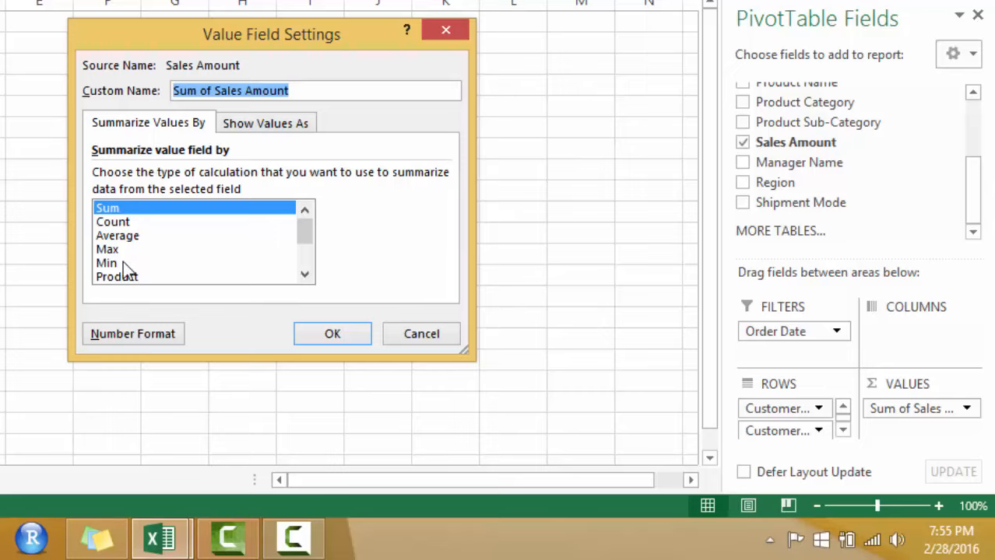
{"action": "left_click", "coordinate": [311, 330]}
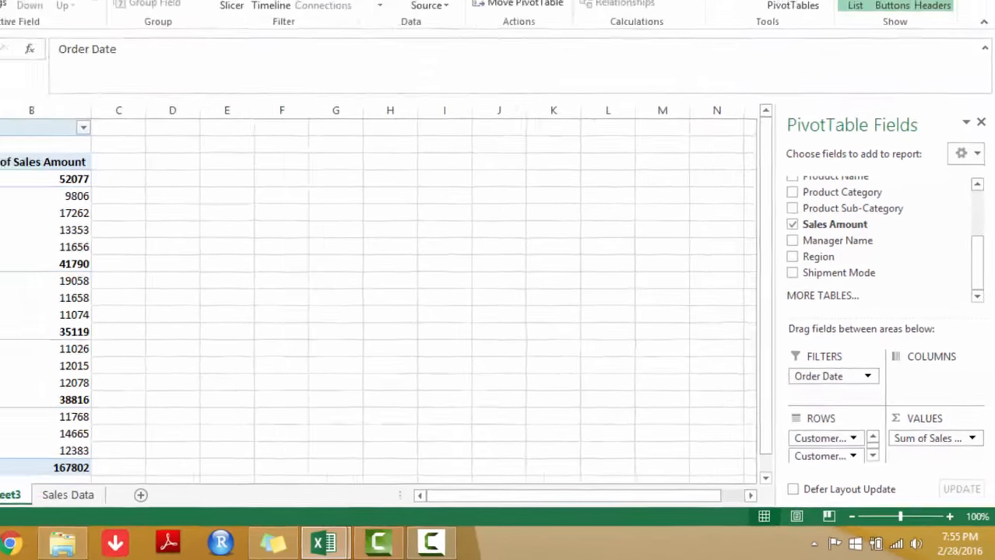
Step: Change the PivotTable's report layout to Outline Form
{"action": "left_click", "coordinate": [85, 252]}
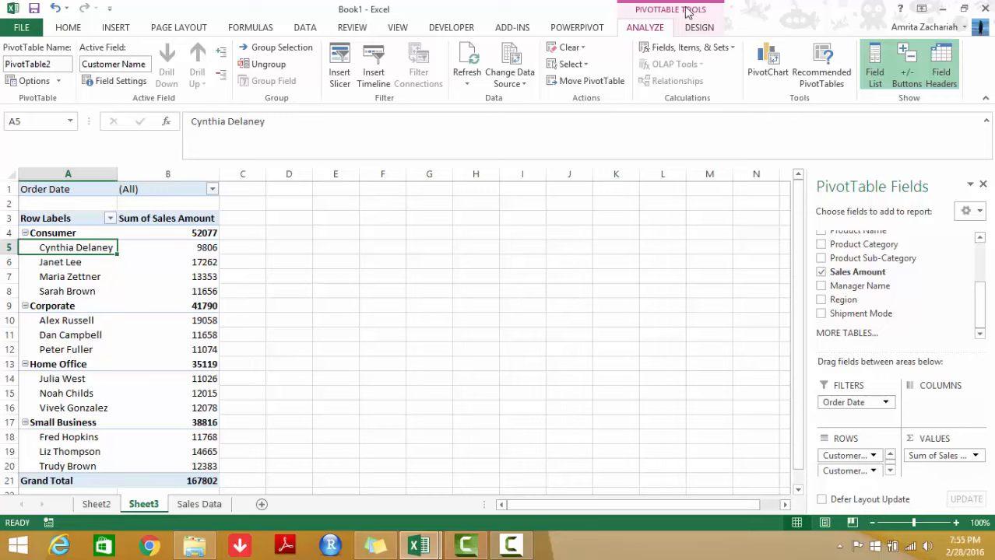
{"action": "left_click", "coordinate": [695, 29]}
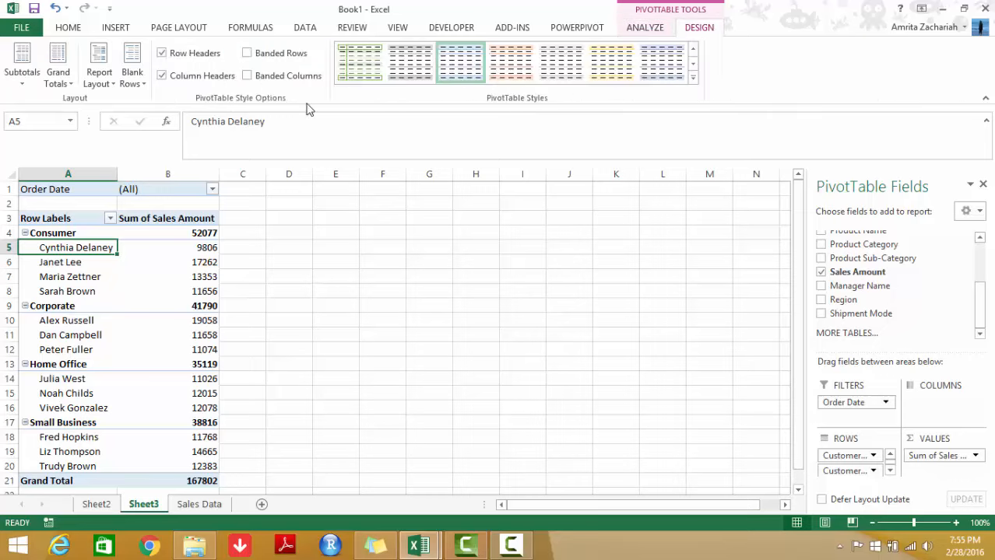
{"action": "left_click", "coordinate": [99, 74]}
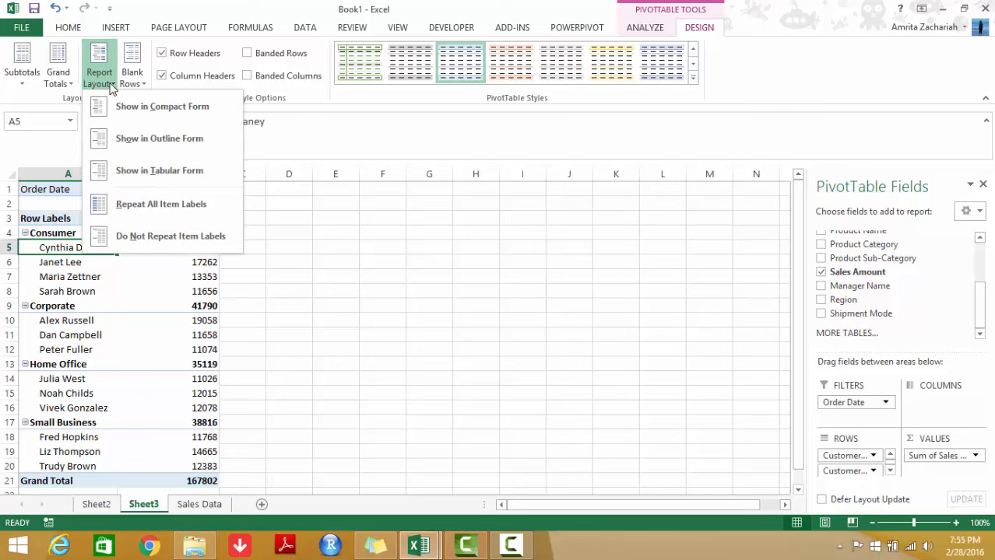
{"action": "left_click", "coordinate": [125, 138]}
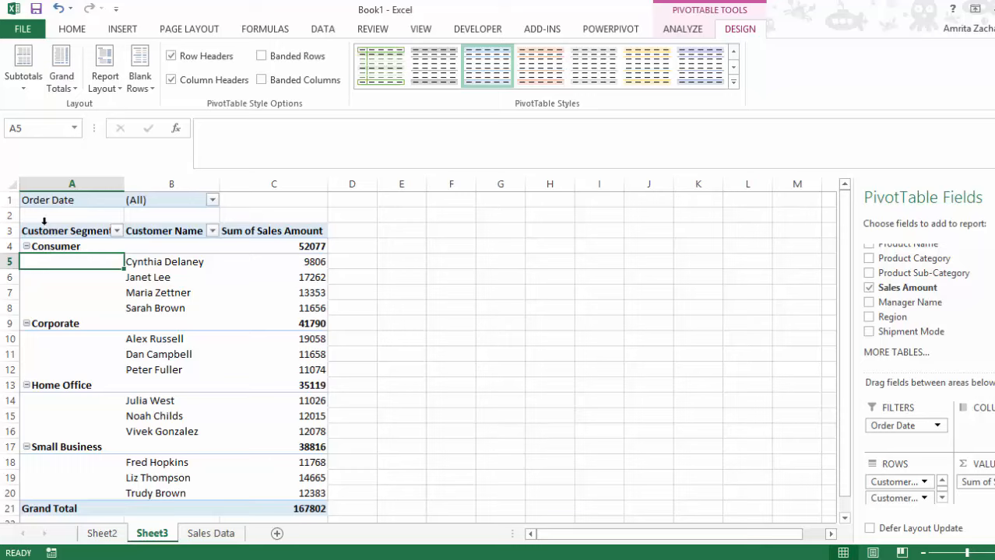
Step: Insert a clustered column PivotChart based on the PivotTable
{"action": "left_click", "coordinate": [167, 279]}
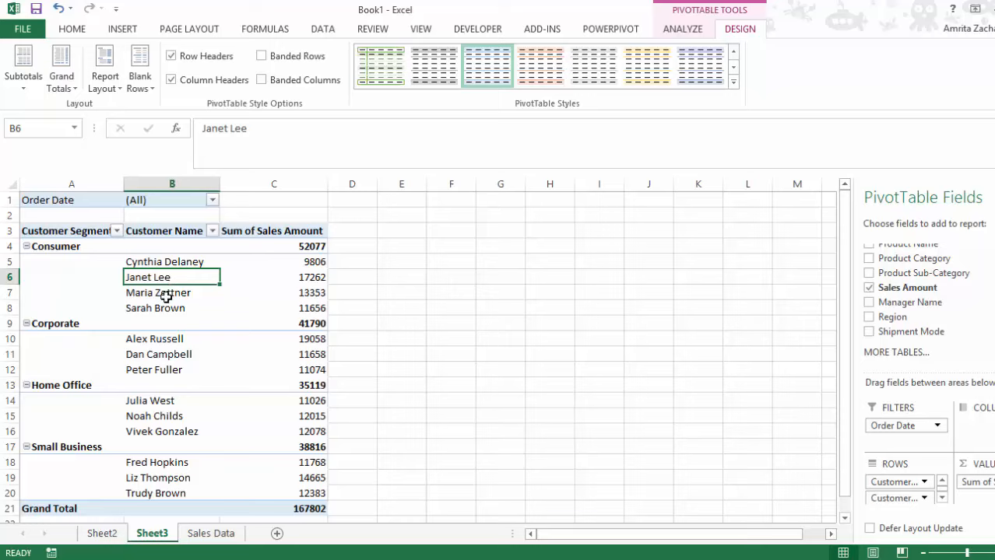
{"action": "left_click", "coordinate": [166, 294]}
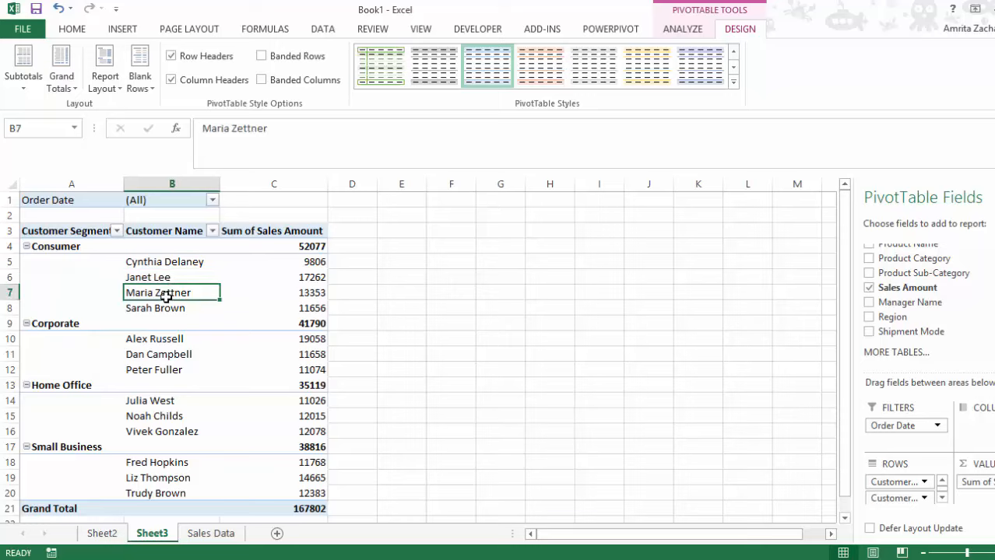
{"action": "left_click", "coordinate": [682, 28]}
{"action": "left_click", "coordinate": [809, 71]}
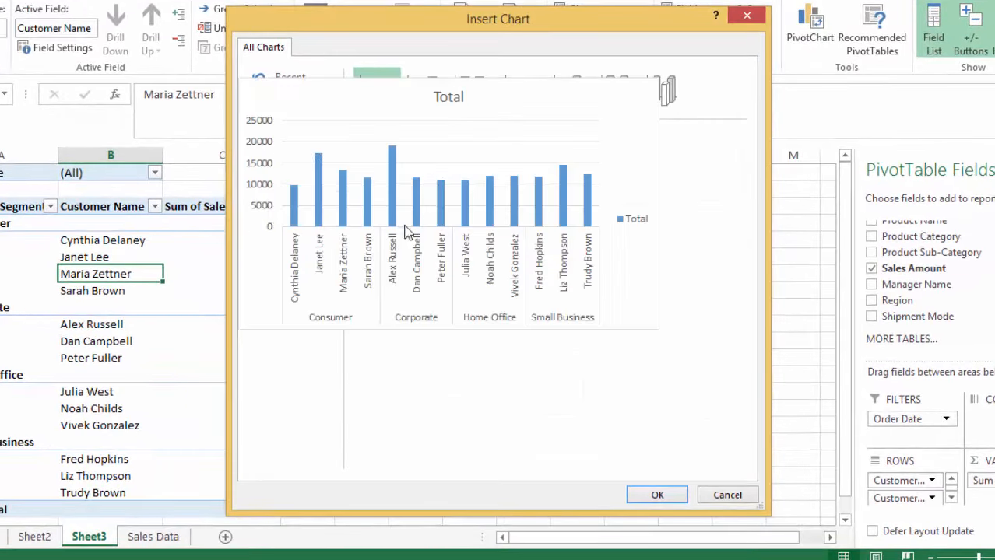
{"action": "mouse_move", "coordinate": [492, 223]}
{"action": "left_click", "coordinate": [656, 495]}
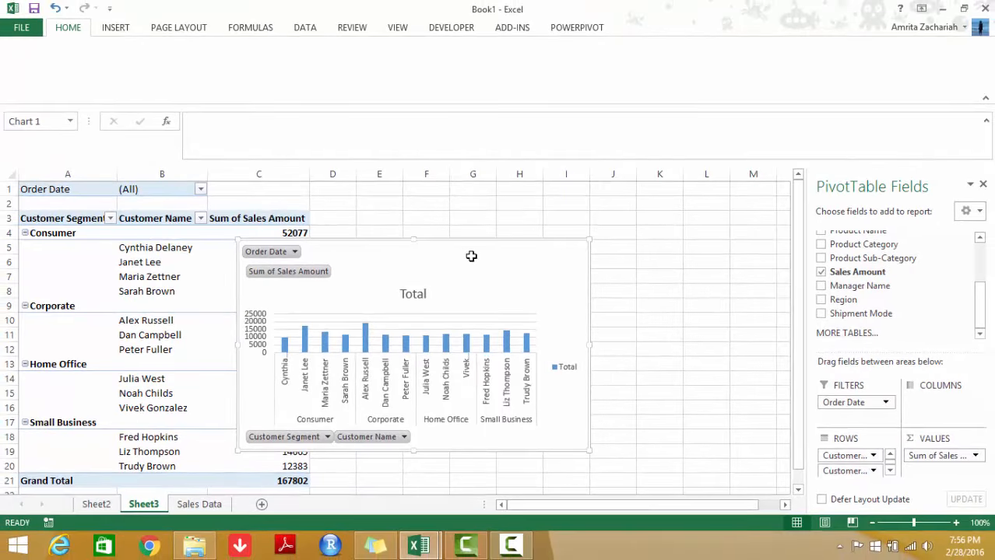
Step: Move the chart beside the PivotTable and enlarge it to about 3.48" high by 5.62" wide
{"action": "left_click_drag", "start_coordinate": [471, 256], "coordinate": [639, 252]}
{"action": "mouse_move", "coordinate": [406, 235]}
{"action": "left_mouse_down"}
{"action": "mouse_move", "coordinate": [362, 202]}
{"action": "mouse_move", "coordinate": [400, 216]}
{"action": "left_mouse_up"}
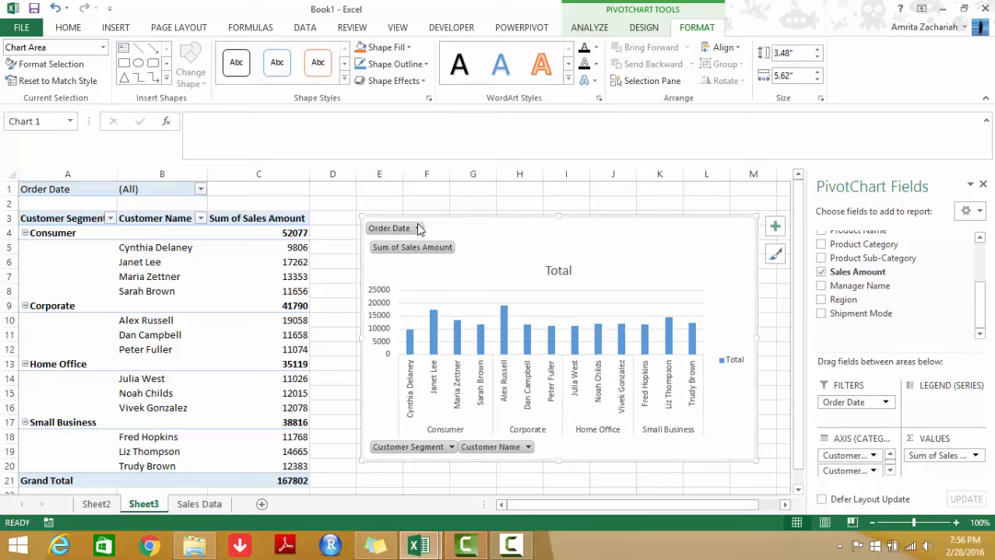
Step: Allow multiple items in the chart's Order Date filter, keeping all dates selected
{"action": "left_click", "coordinate": [417, 229]}
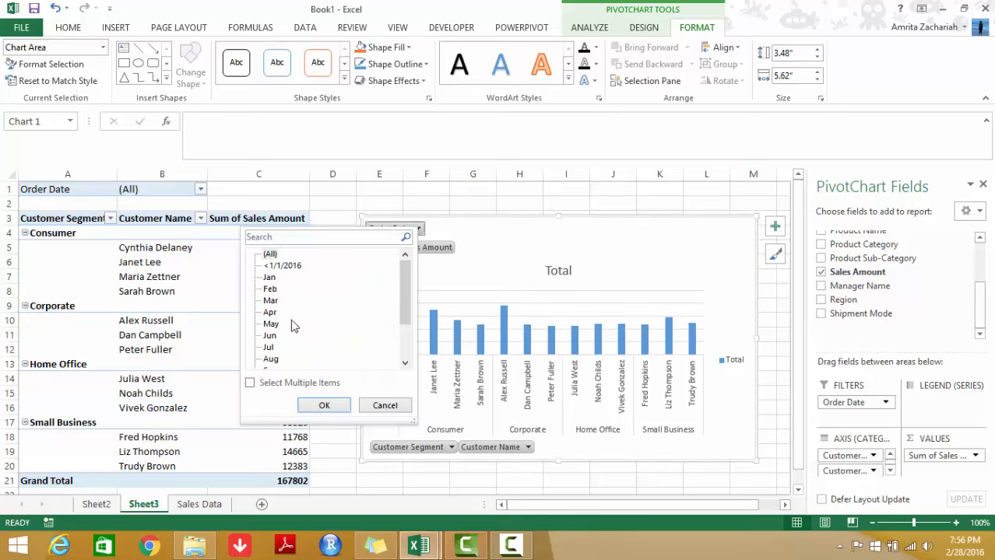
{"action": "left_click", "coordinate": [250, 383]}
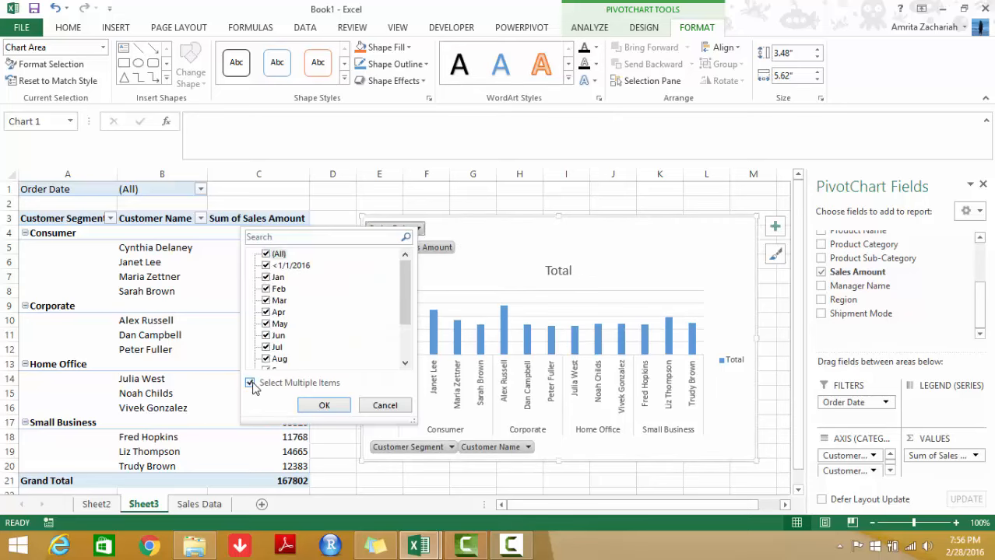
{"action": "left_click", "coordinate": [324, 404]}
Step: Examine the chart's Customer Segment and Customer Name filter choices, keeping every item selected
{"action": "left_click", "coordinate": [450, 447]}
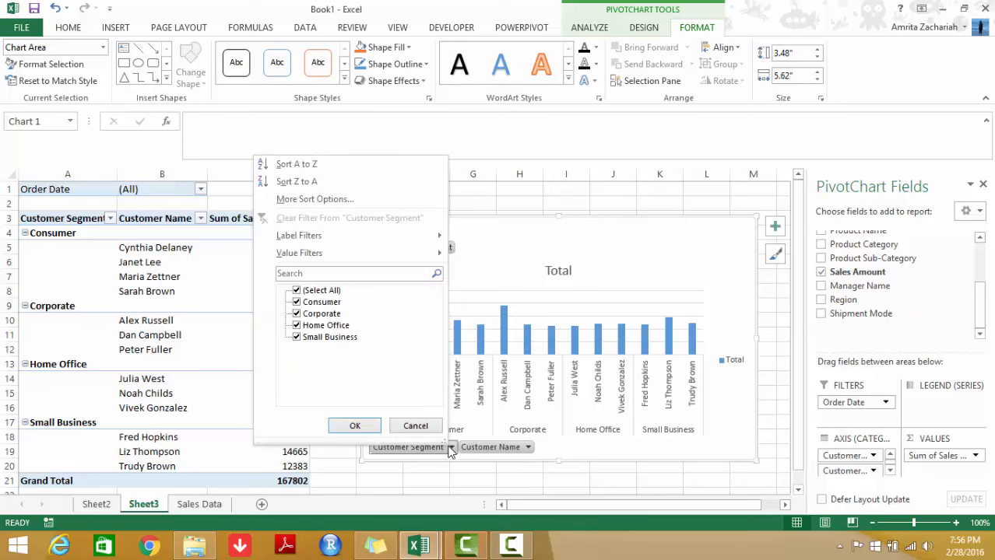
{"action": "left_click", "coordinate": [376, 426]}
{"action": "left_click", "coordinate": [527, 448]}
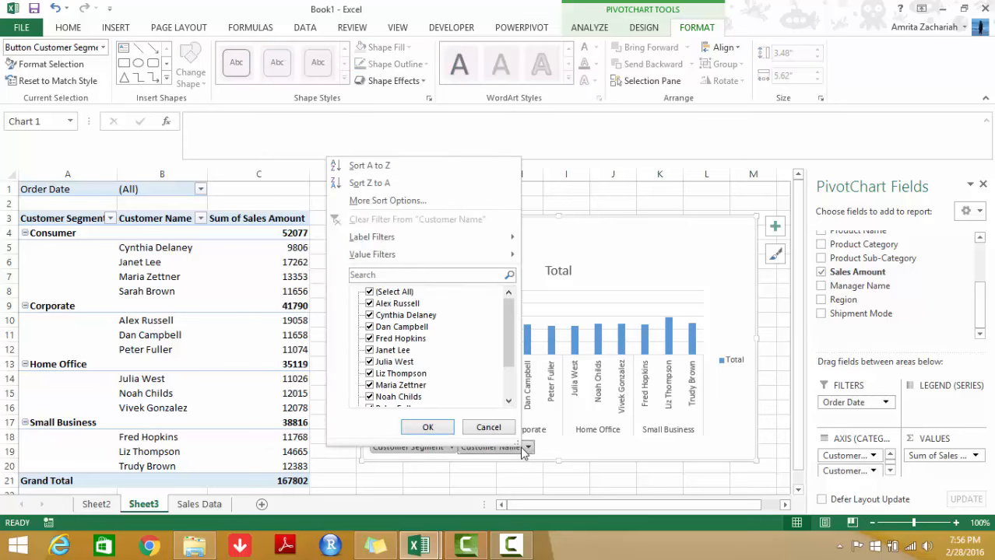
{"action": "left_click", "coordinate": [428, 428]}
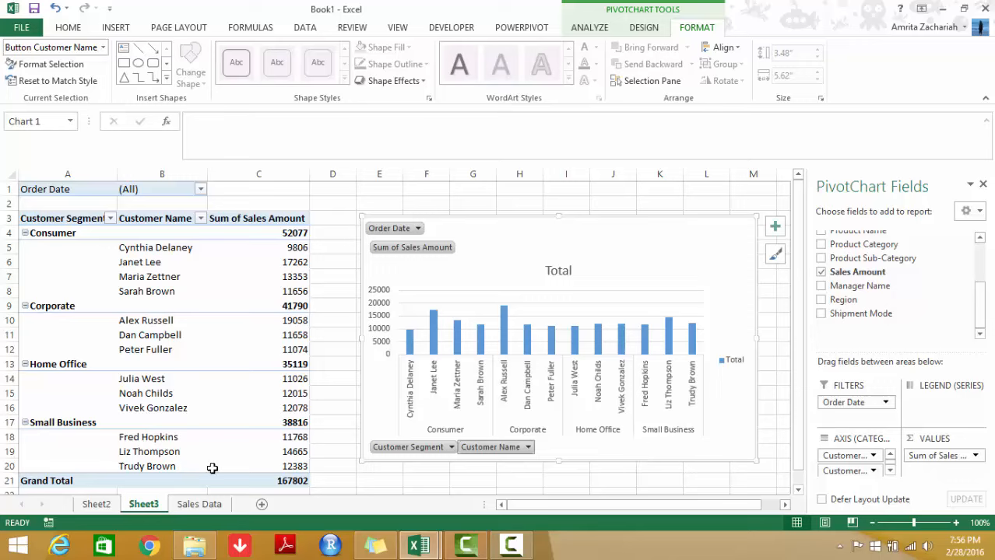
Step: Summarize the Sales Data table with a PivotTable placed on a new worksheet
{"action": "left_click", "coordinate": [196, 505]}
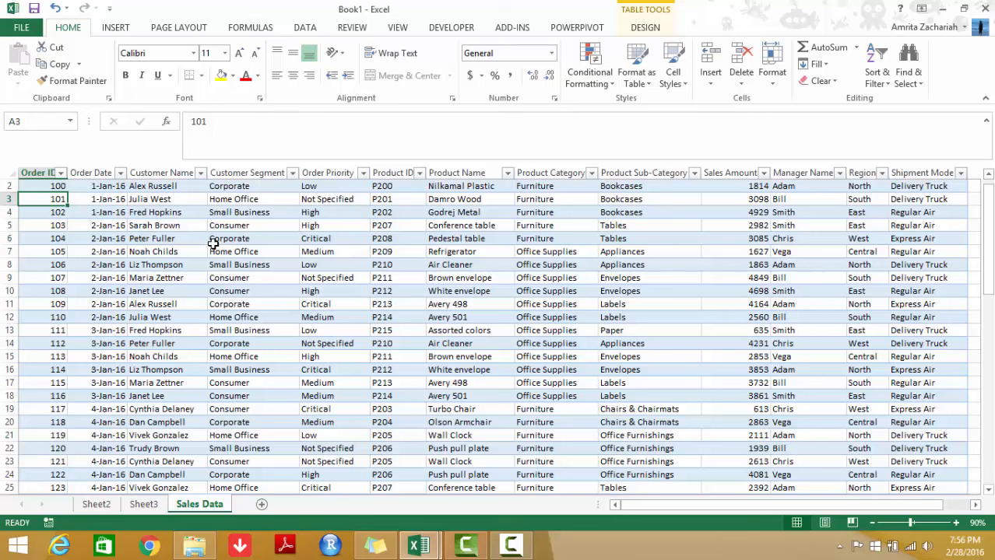
{"action": "left_click", "coordinate": [213, 242]}
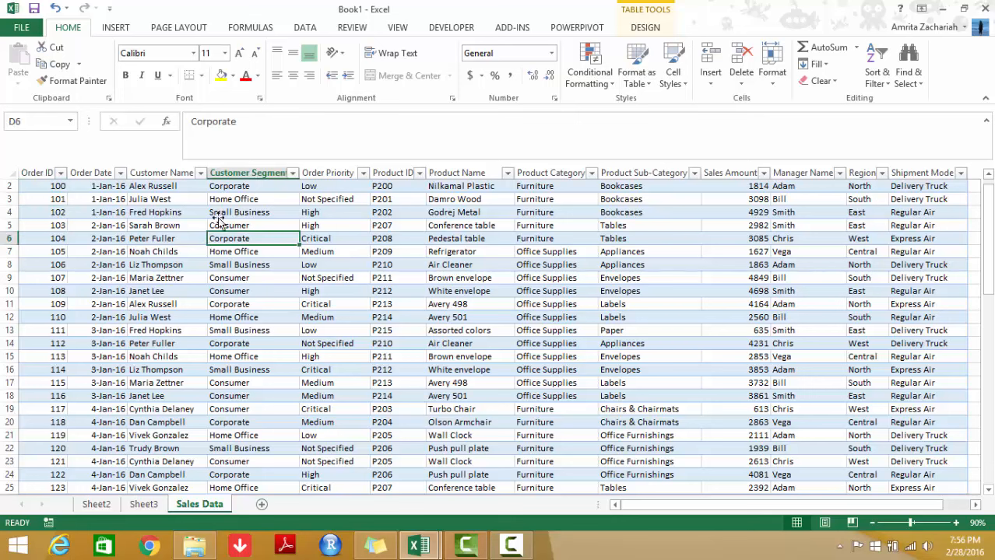
{"action": "left_click", "coordinate": [643, 27]}
{"action": "left_click", "coordinate": [178, 49]}
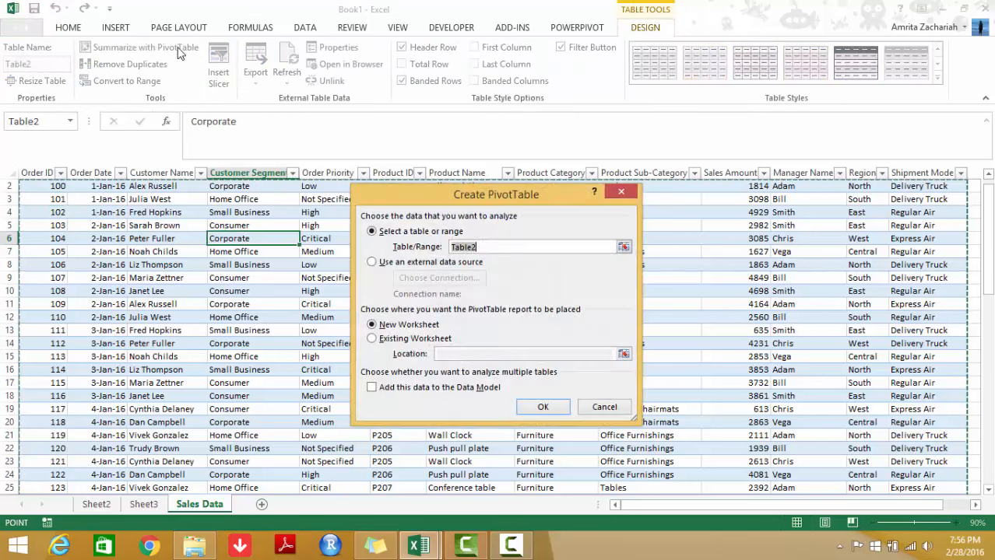
{"action": "left_click", "coordinate": [547, 411]}
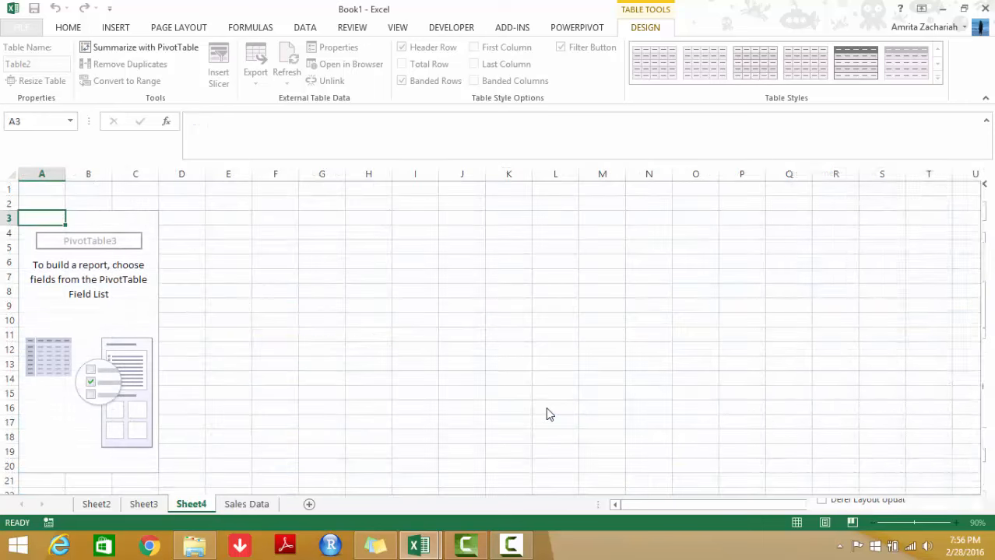
Step: Lay out the PivotTable with Manager Name as rows, Region as columns, Sales Amount as values and Order Date as filter
{"action": "scroll", "coordinate": [911, 311], "scroll_direction": "down", "scroll_amount": 2}
{"action": "left_click_drag", "start_coordinate": [911, 310], "coordinate": [864, 457]}
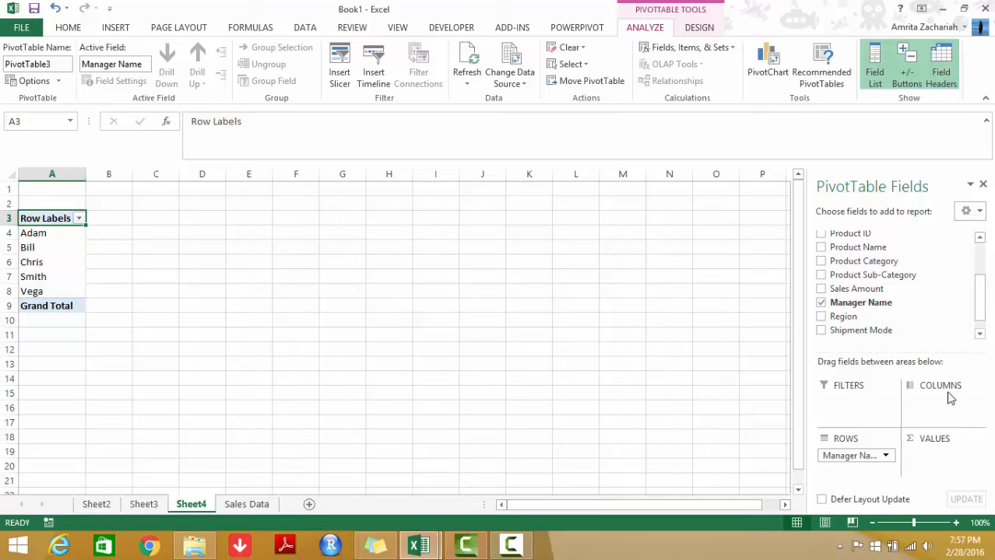
{"action": "left_click_drag", "start_coordinate": [868, 317], "coordinate": [927, 409]}
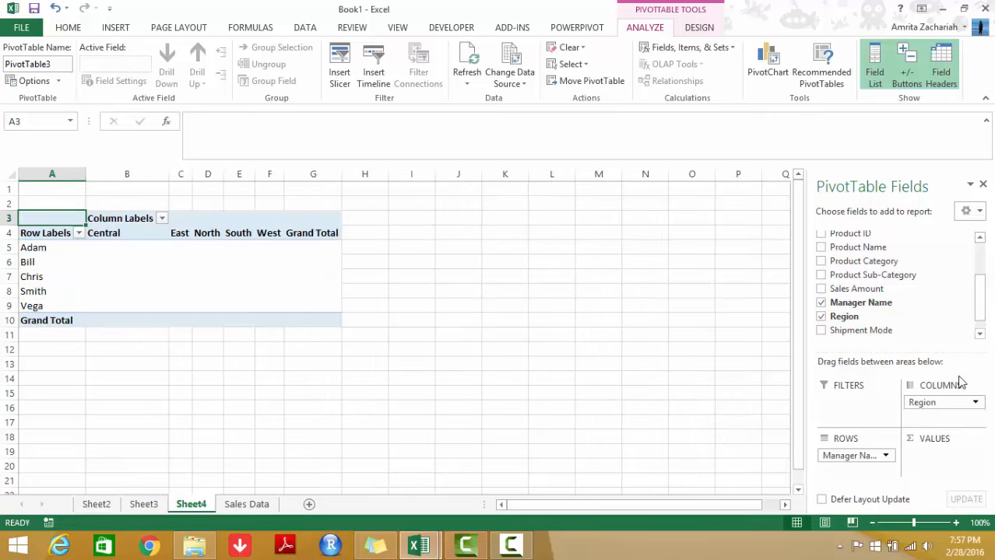
{"action": "left_click_drag", "start_coordinate": [877, 288], "coordinate": [939, 464]}
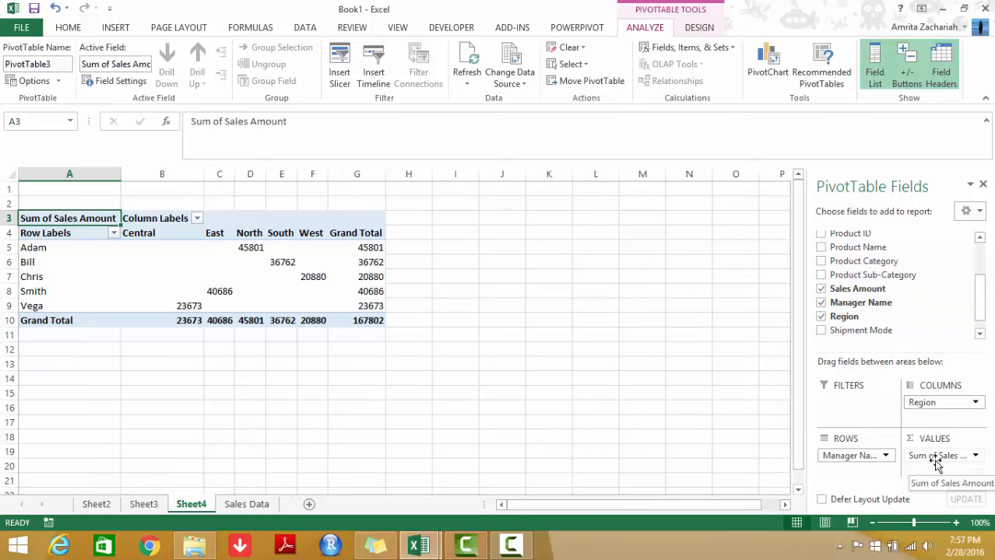
{"action": "left_click_drag", "start_coordinate": [980, 295], "coordinate": [981, 262]}
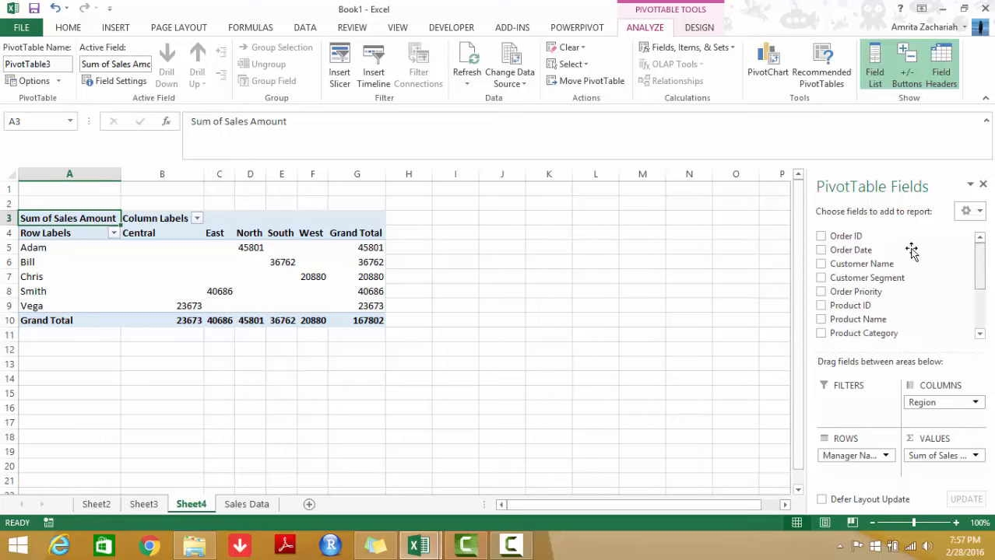
{"action": "left_click_drag", "start_coordinate": [911, 251], "coordinate": [864, 407]}
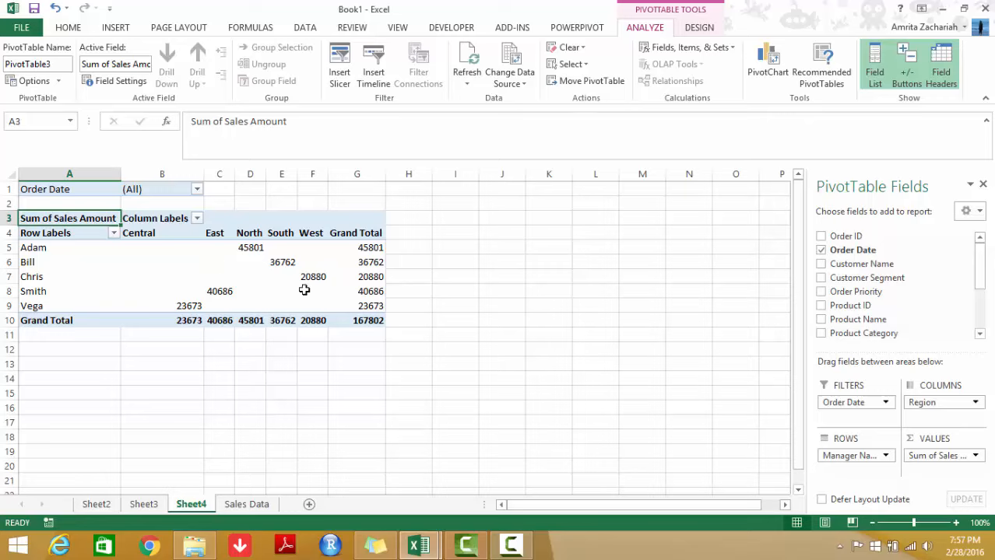
Step: Insert a clustered bar PivotChart based on the manager and region PivotTable
{"action": "mouse_move", "coordinate": [305, 291]}
{"action": "left_click", "coordinate": [119, 256]}
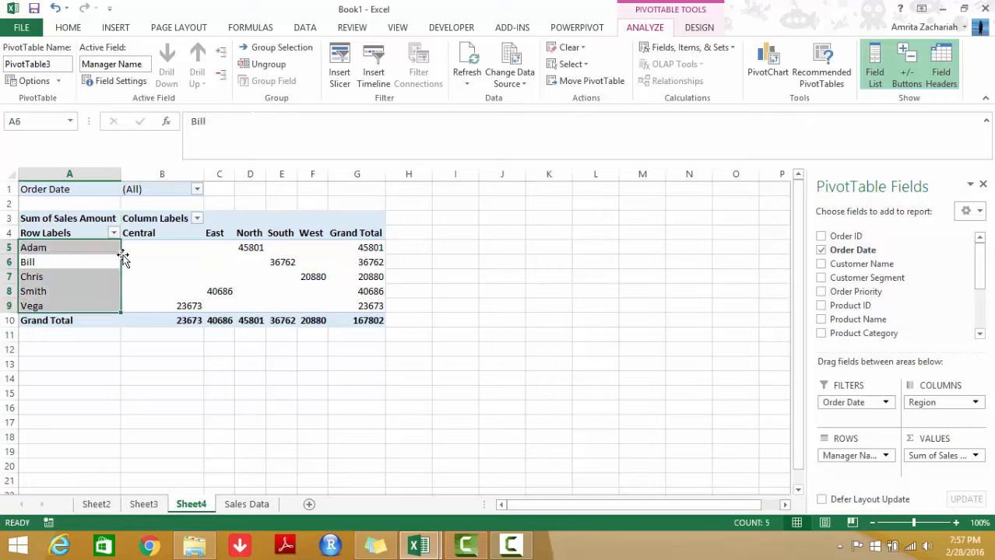
{"action": "left_click", "coordinate": [29, 247]}
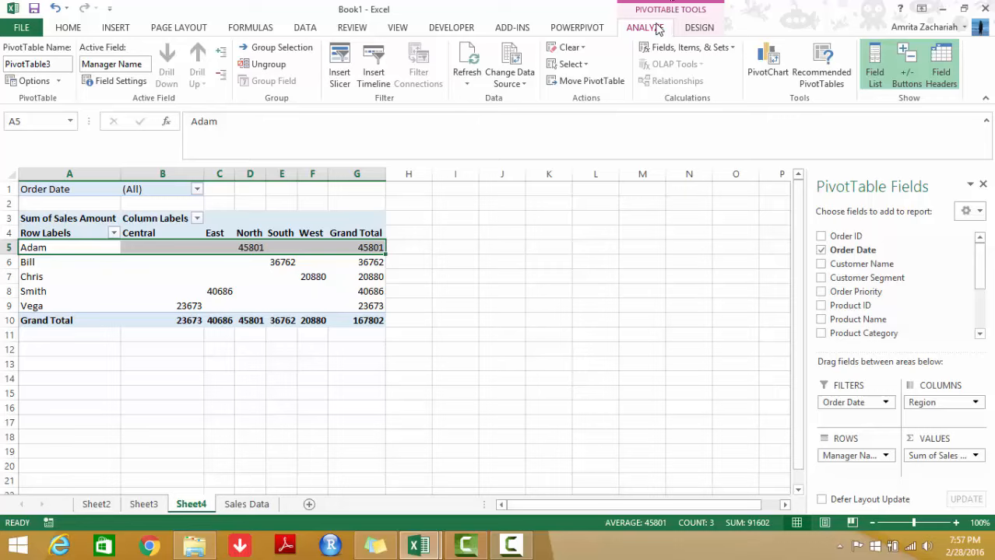
{"action": "left_click", "coordinate": [768, 64]}
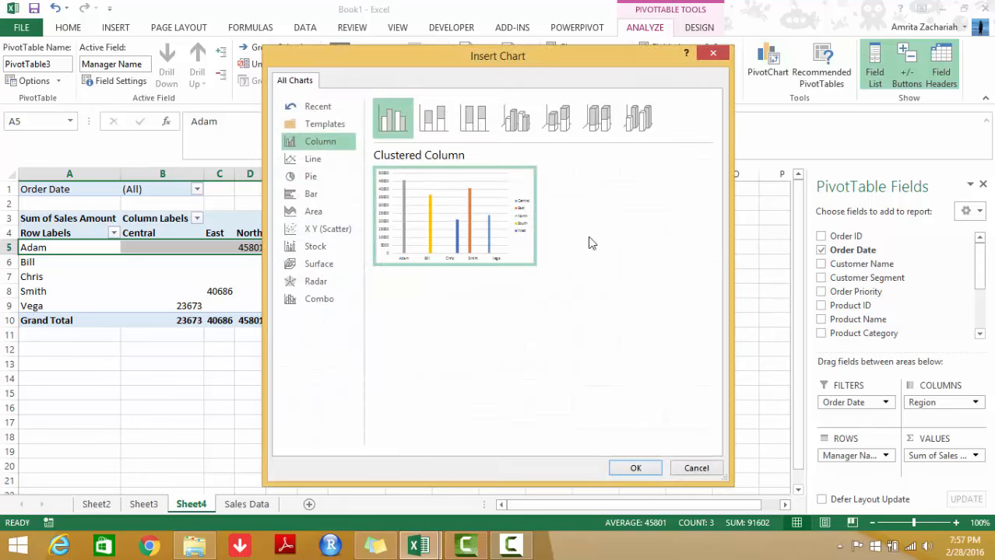
{"action": "mouse_move", "coordinate": [479, 230]}
{"action": "left_click", "coordinate": [342, 197]}
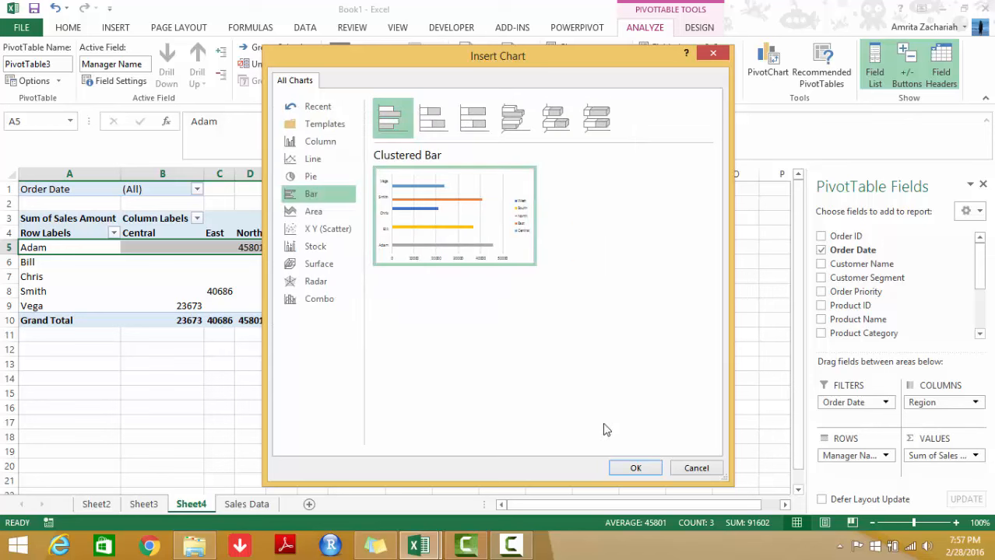
{"action": "left_click", "coordinate": [635, 468]}
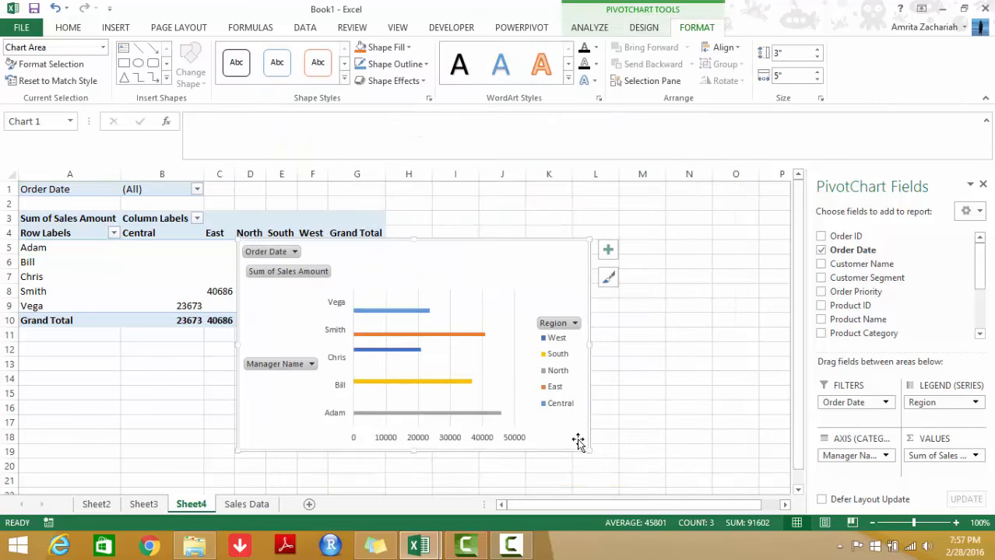
Step: Enlarge the bar chart to about 3.29" high by 5.59" wide and move it beside the PivotTable
{"action": "left_click_drag", "start_coordinate": [594, 452], "coordinate": [628, 469]}
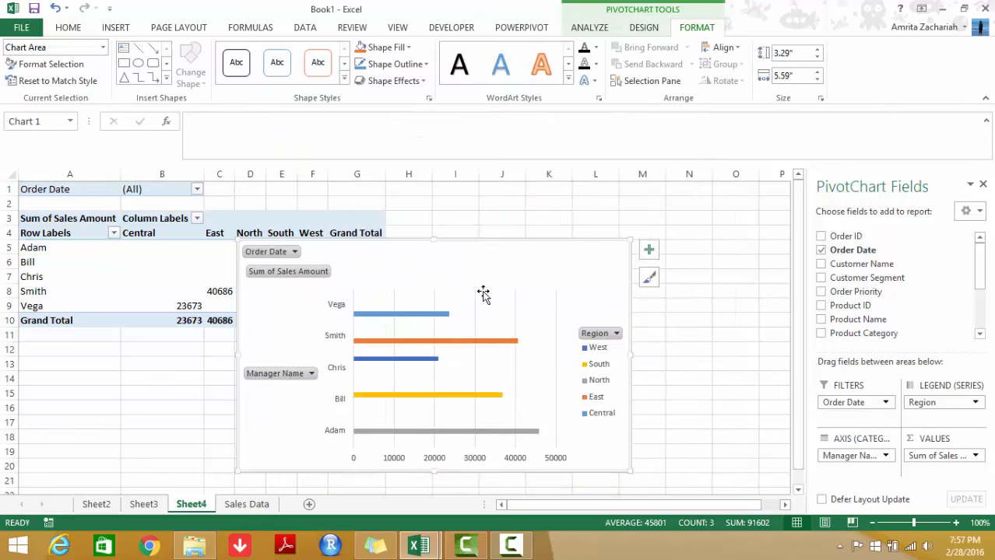
{"action": "left_click_drag", "start_coordinate": [464, 266], "coordinate": [628, 228]}
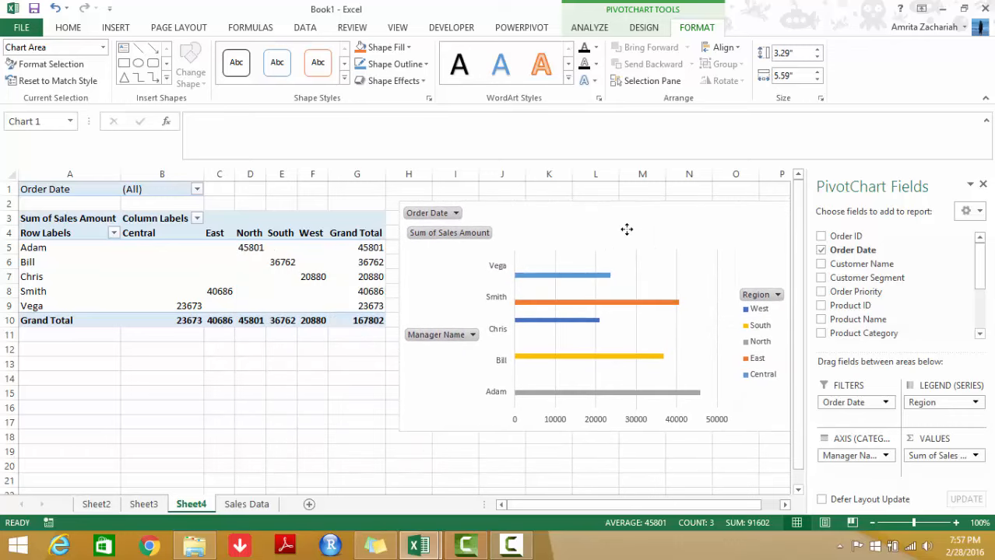
Step: Examine the chart's Region, Manager Name and Order Date filter choices without changing them
{"action": "left_click", "coordinate": [776, 295]}
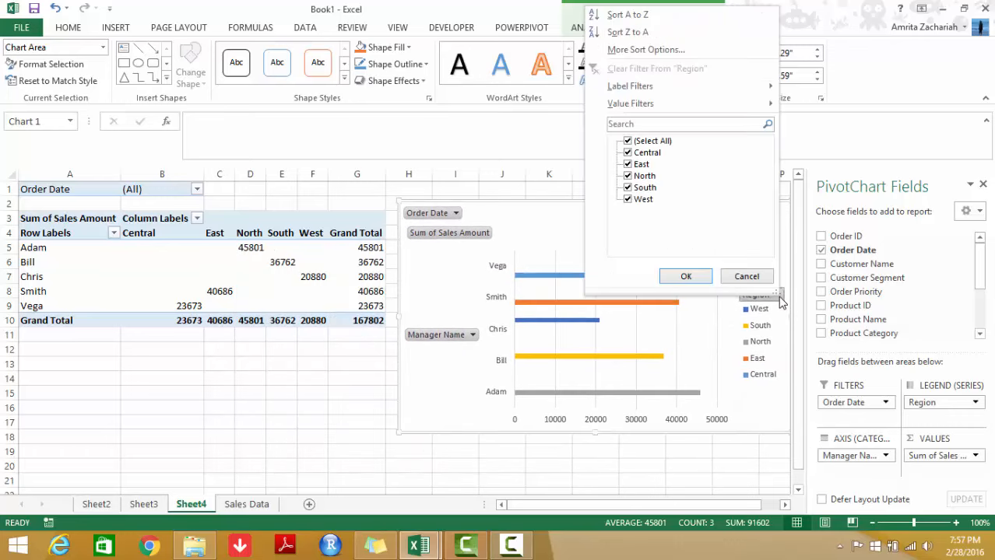
{"action": "left_click", "coordinate": [752, 279]}
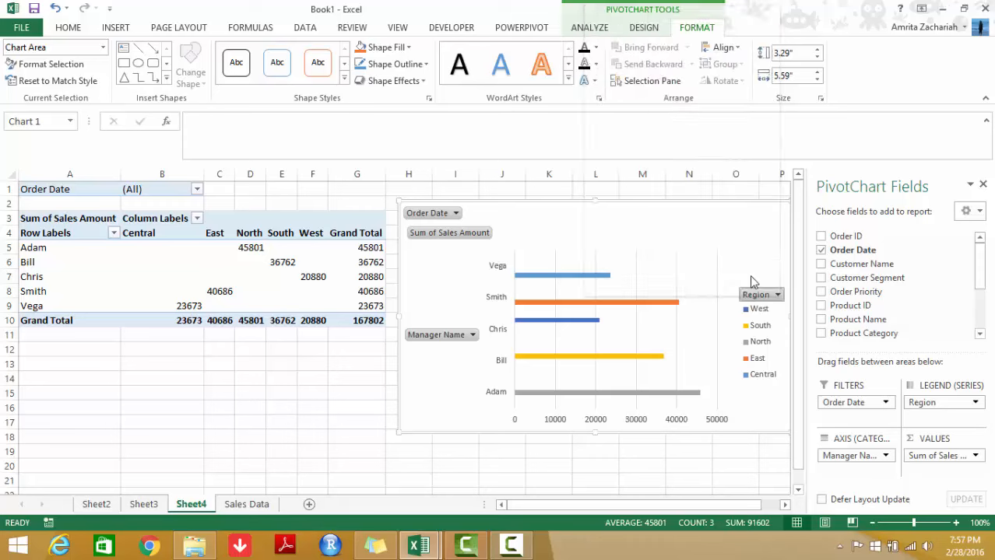
{"action": "left_click", "coordinate": [472, 335]}
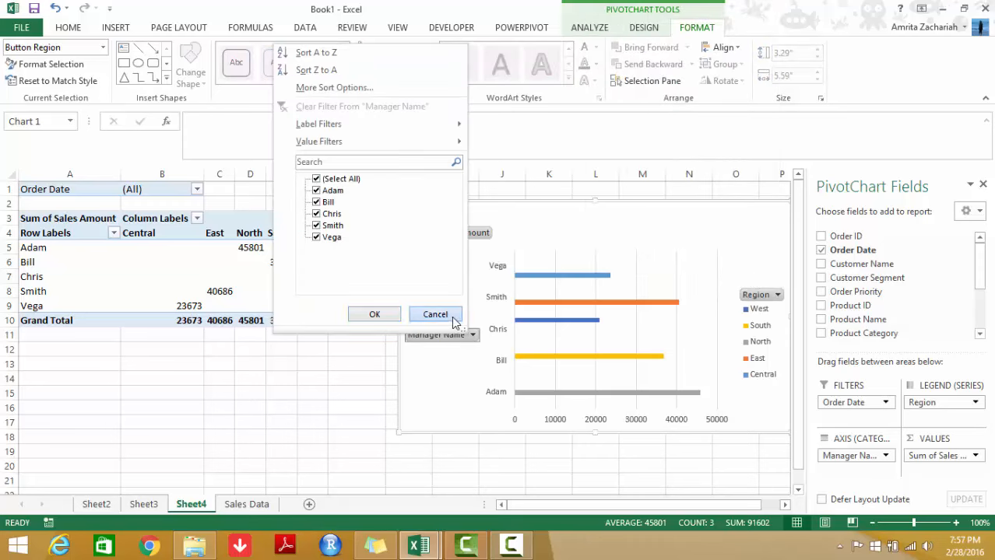
{"action": "left_click", "coordinate": [436, 315]}
{"action": "left_click", "coordinate": [455, 214]}
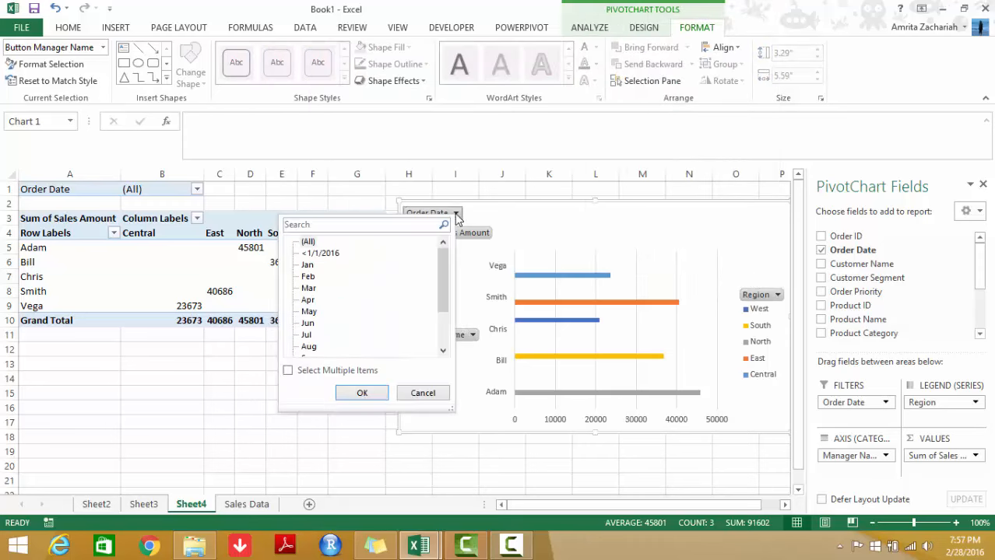
{"action": "left_click", "coordinate": [421, 393]}
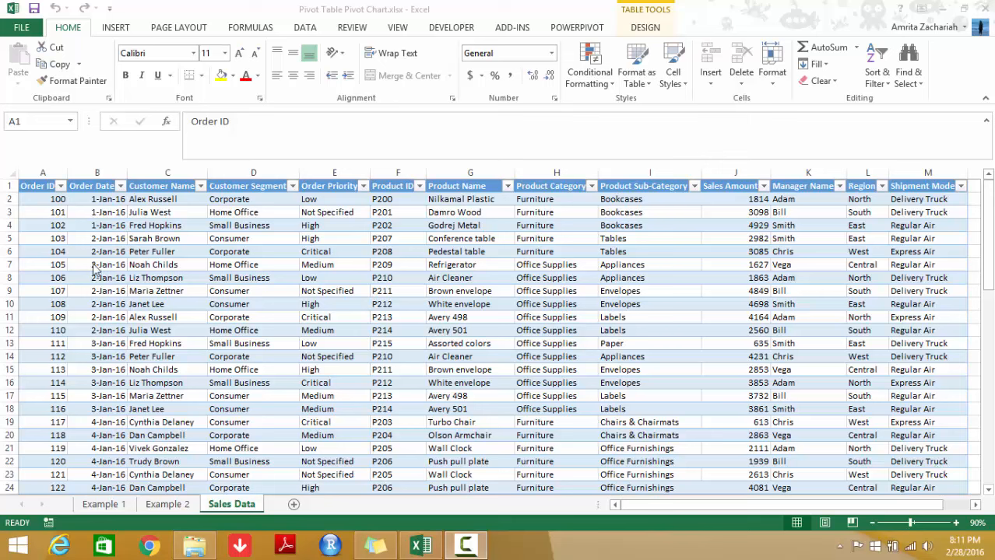
Step: Create a PivotTable on a new worksheet from the Sales Data table in the Pivot Table Pivot Chart.xlsx workbook
{"action": "left_click", "coordinate": [40, 199]}
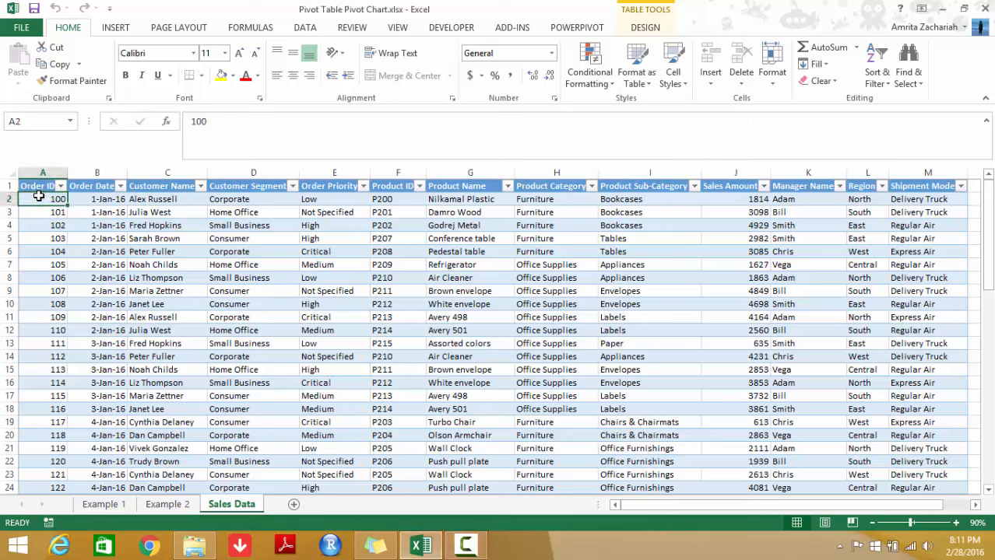
{"action": "left_click", "coordinate": [645, 29]}
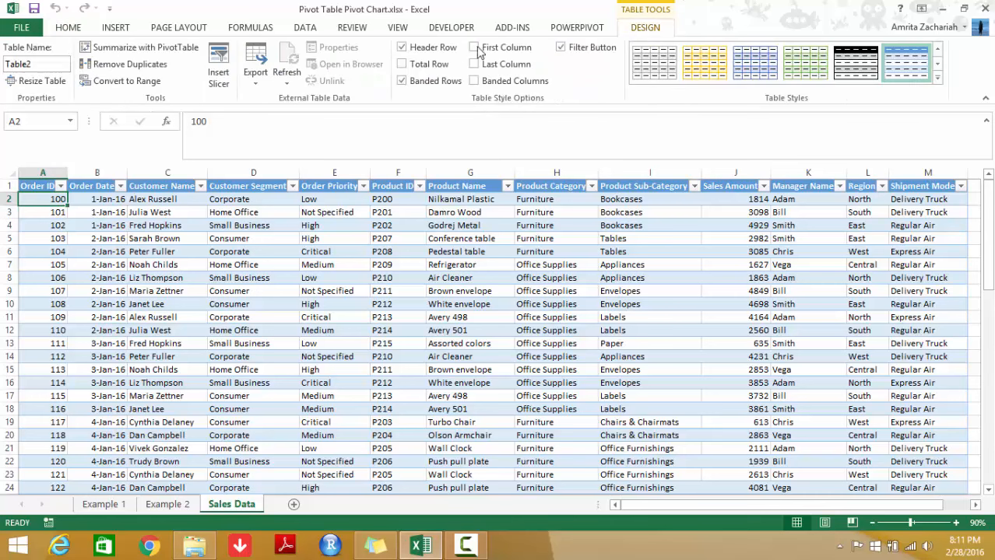
{"action": "left_click", "coordinate": [129, 50]}
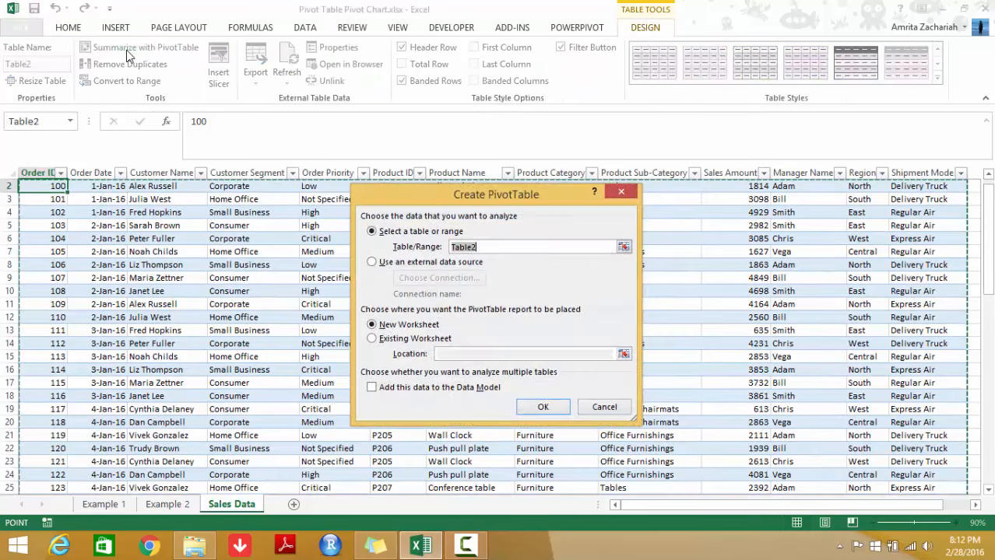
{"action": "left_click", "coordinate": [543, 407]}
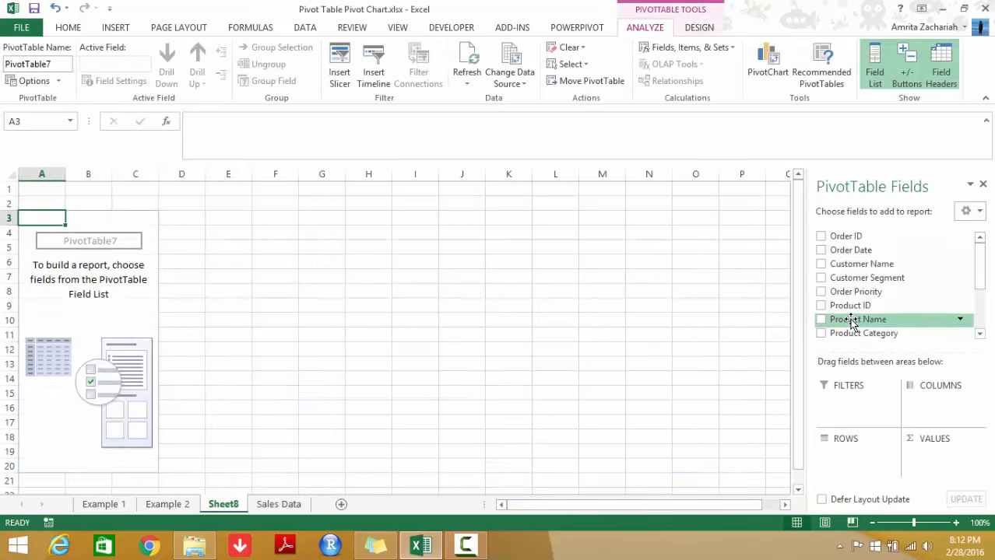
Step: Set up the PivotTable with Product Name as rows, Order Date as filter and Sales Amount as values
{"action": "left_click_drag", "start_coordinate": [852, 322], "coordinate": [844, 452]}
{"action": "left_click_drag", "start_coordinate": [852, 251], "coordinate": [859, 392]}
{"action": "left_click", "coordinate": [979, 281]}
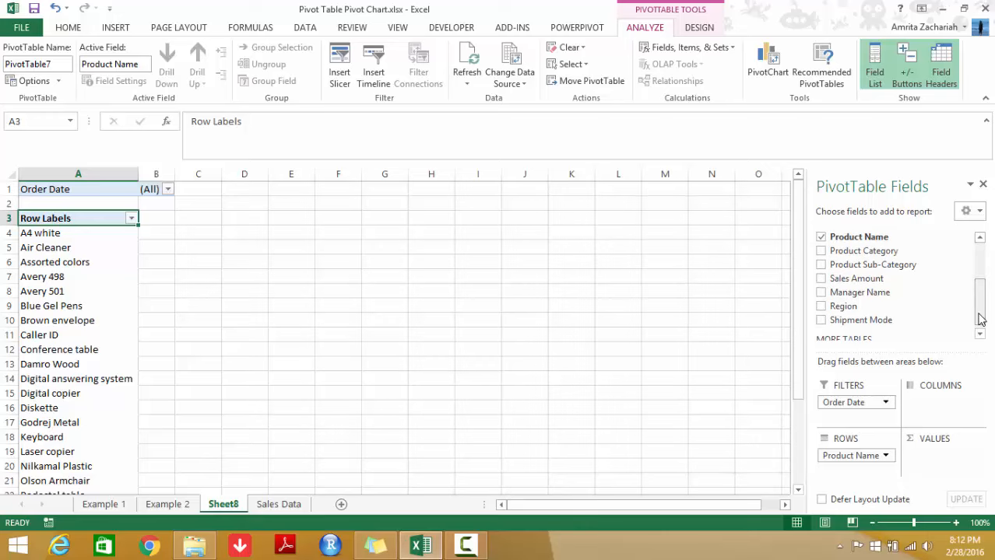
{"action": "left_click_drag", "start_coordinate": [919, 282], "coordinate": [939, 456]}
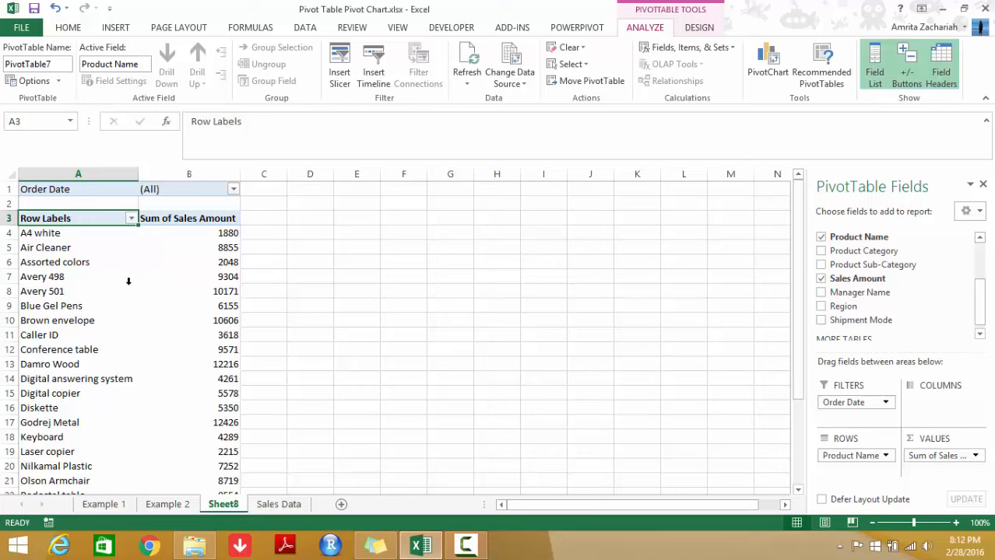
Step: Insert a clustered column PivotChart of sales by product and move it lower beside the PivotTable, leaving space above it
{"action": "left_click", "coordinate": [66, 264]}
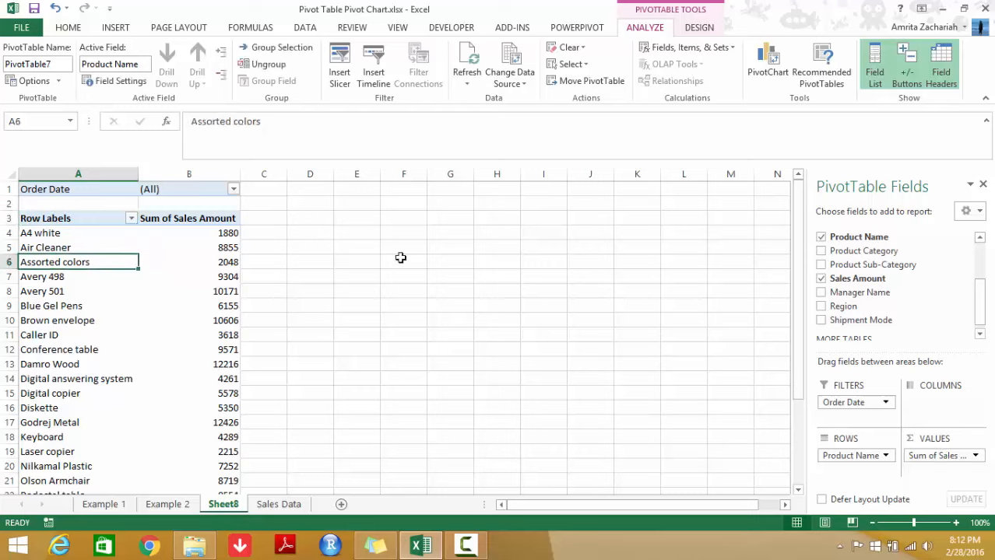
{"action": "left_click", "coordinate": [770, 63]}
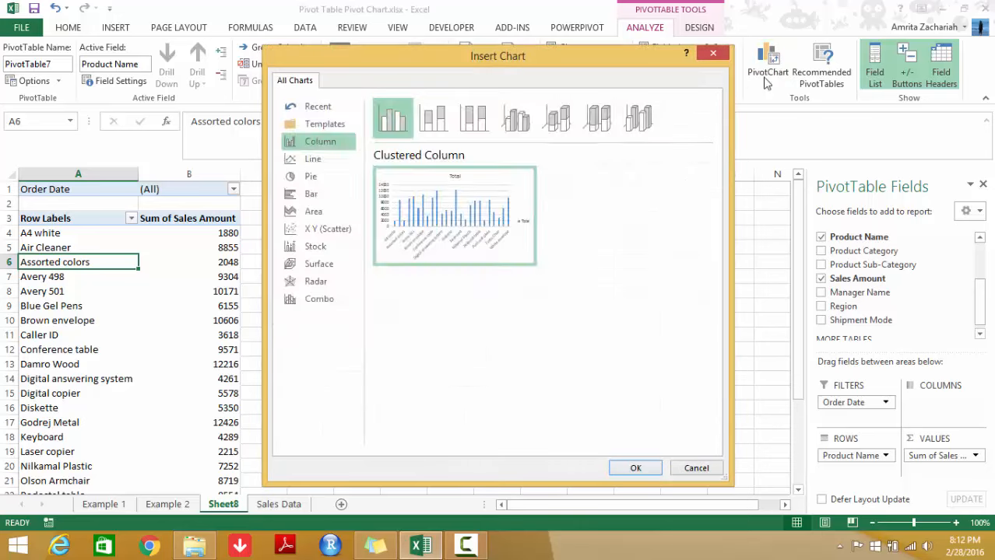
{"action": "left_click", "coordinate": [635, 470]}
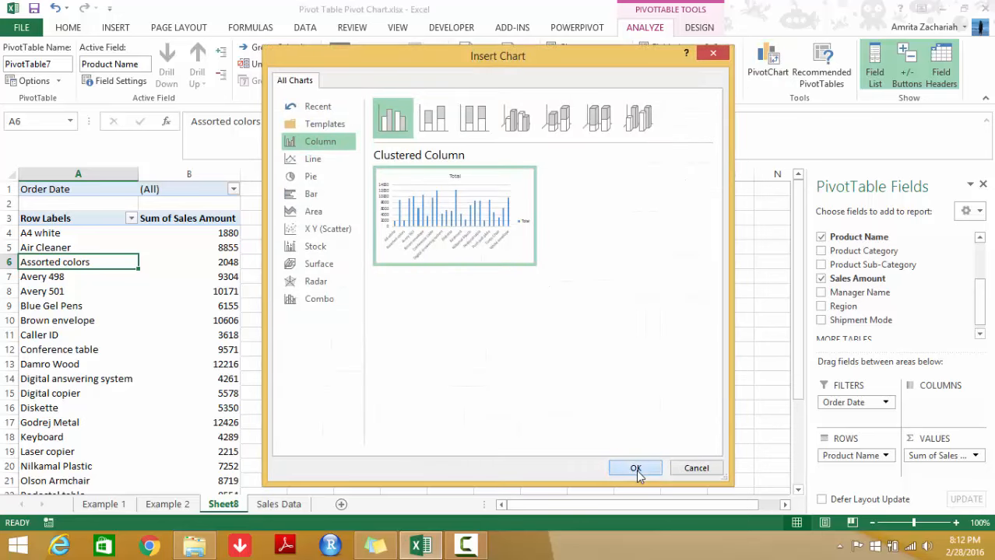
{"action": "left_click_drag", "start_coordinate": [444, 260], "coordinate": [484, 331]}
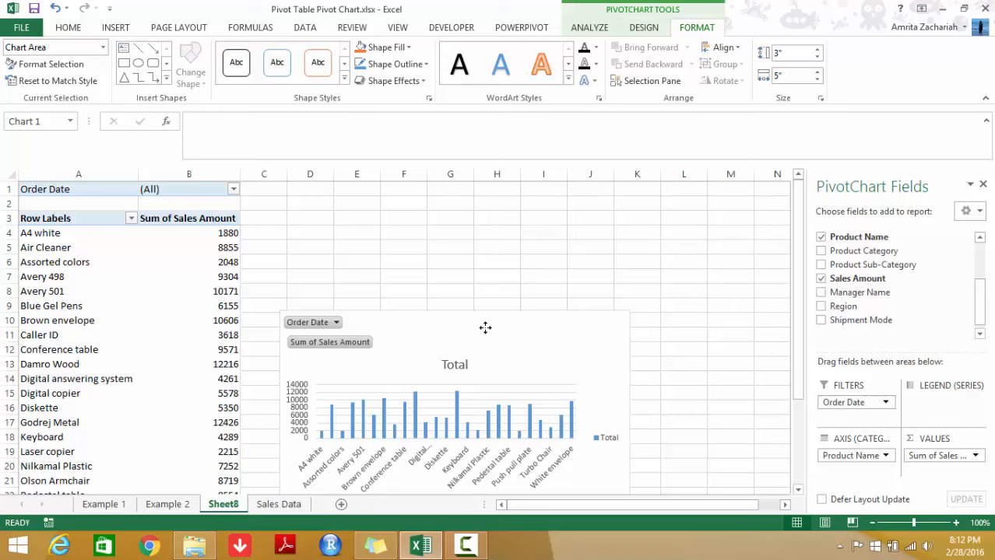
Step: Add a Product Category slicer to the product sales PivotTable
{"action": "left_click", "coordinate": [135, 280]}
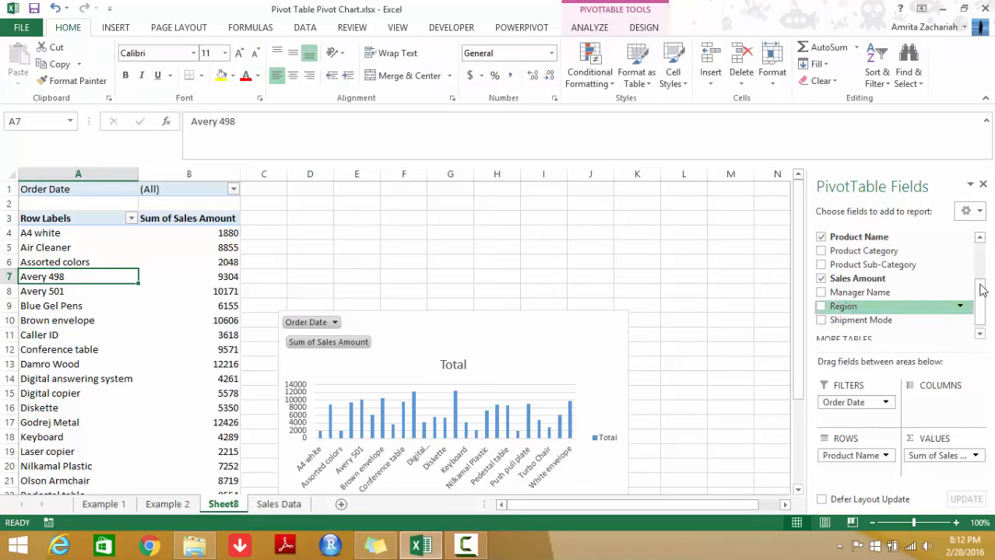
{"action": "scroll", "coordinate": [981, 288], "scroll_direction": "up", "scroll_amount": 3}
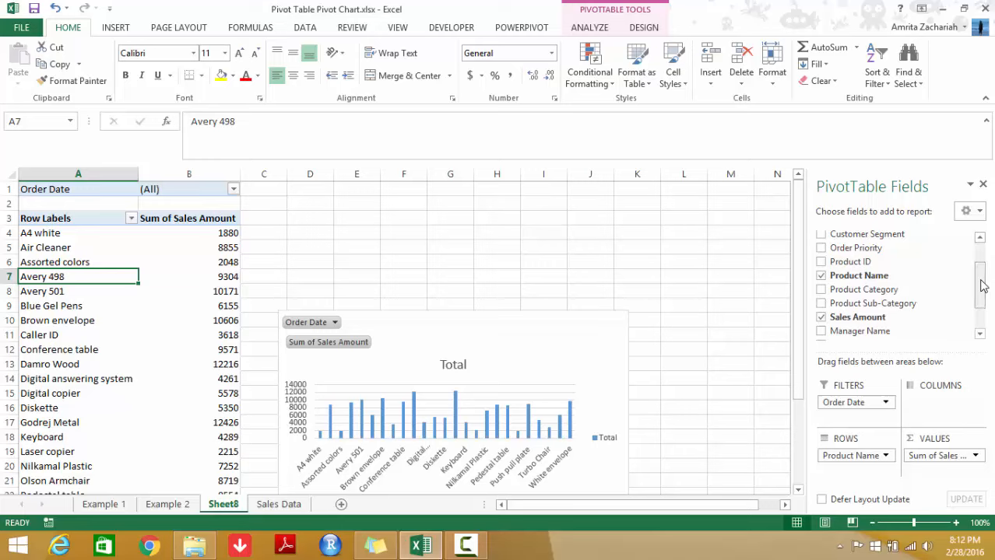
{"action": "right_click", "coordinate": [879, 293]}
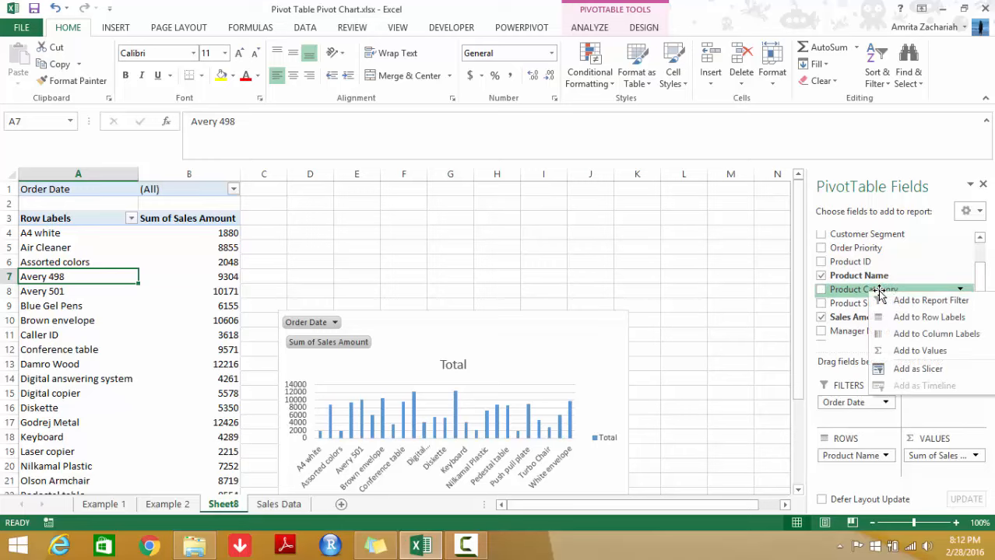
{"action": "left_click", "coordinate": [915, 371]}
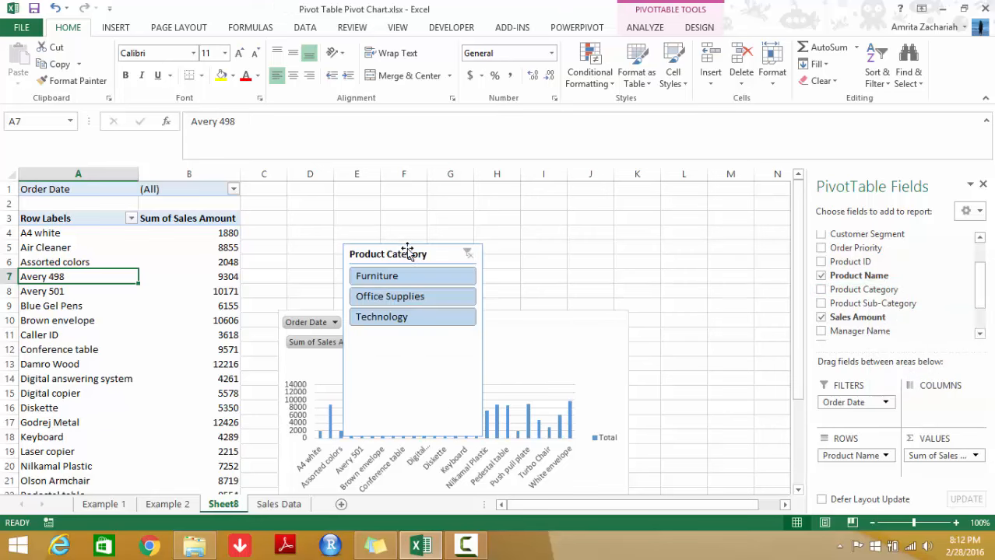
Step: Give the Product Category slicer the yellow style and three columns, and reshape it to about 0.89" by 6.35" above the chart
{"action": "left_click_drag", "start_coordinate": [406, 249], "coordinate": [343, 197]}
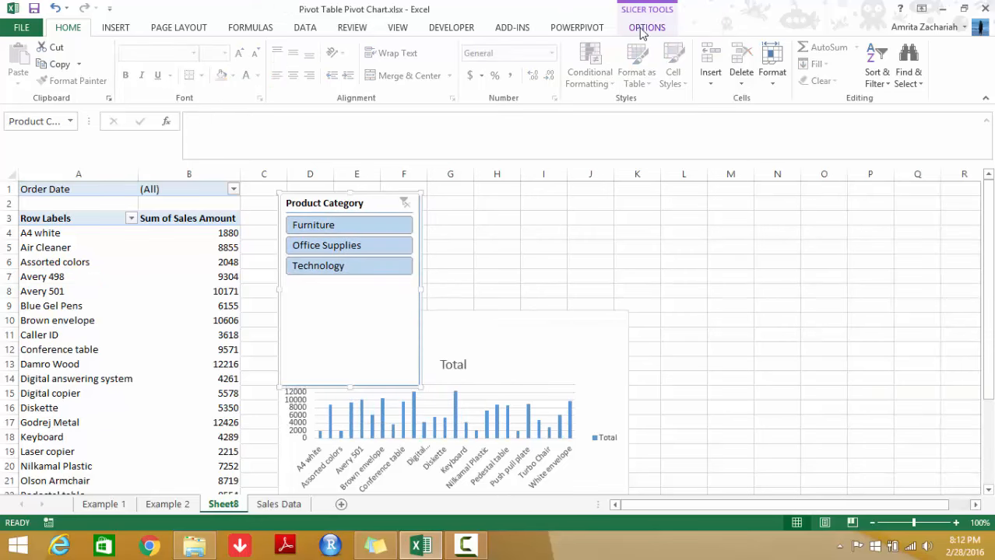
{"action": "left_click", "coordinate": [645, 28]}
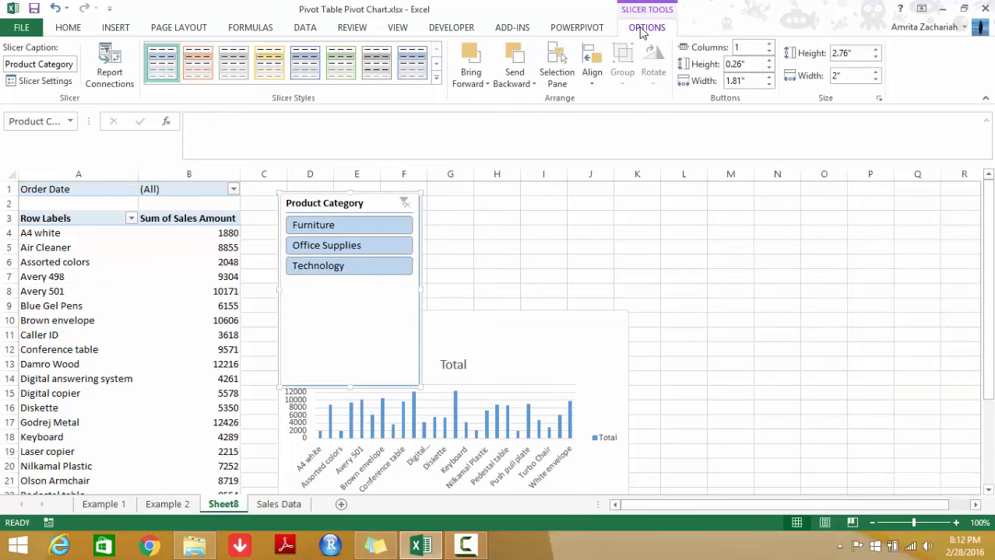
{"action": "left_click", "coordinate": [269, 62]}
{"action": "left_click", "coordinate": [768, 46]}
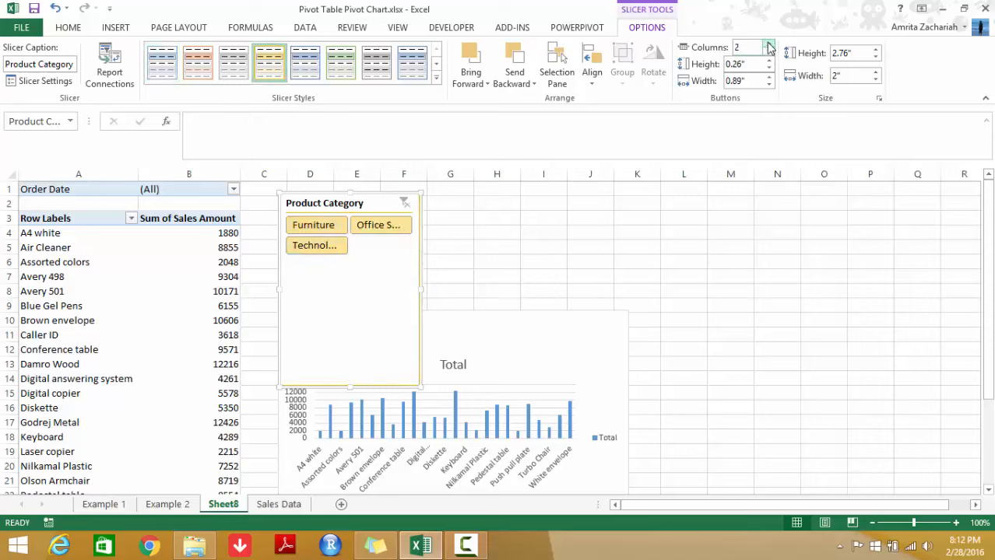
{"action": "left_click", "coordinate": [768, 46]}
{"action": "left_click_drag", "start_coordinate": [418, 385], "coordinate": [723, 253]}
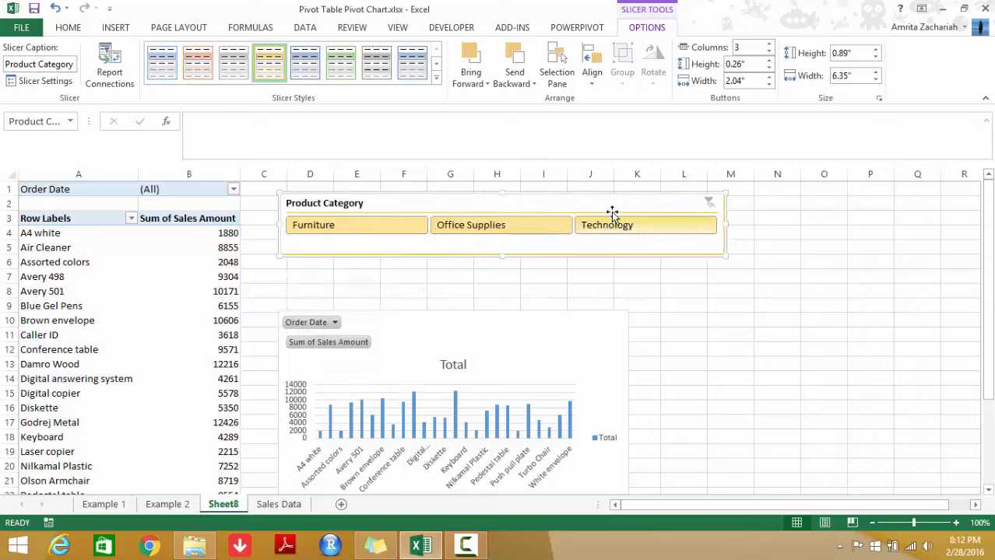
{"action": "left_click_drag", "start_coordinate": [603, 204], "coordinate": [599, 209]}
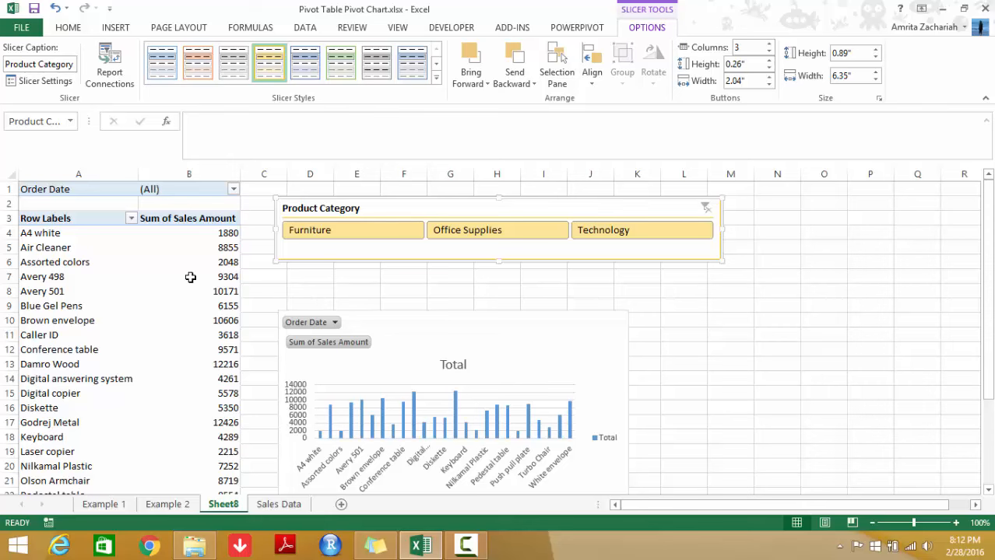
Step: Add a Product Sub-Category slicer to the product PivotTable and place it to the right of the chart
{"action": "left_click", "coordinate": [190, 277]}
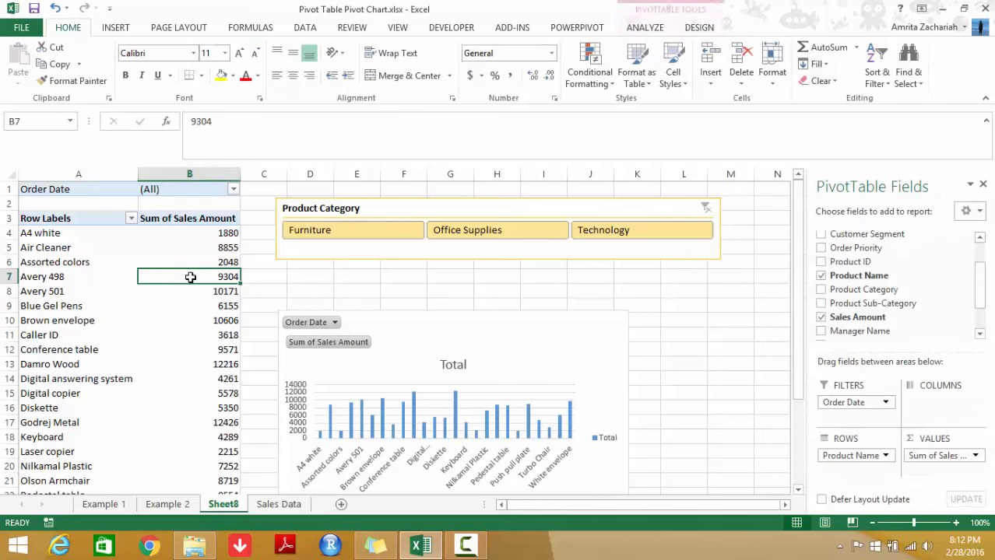
{"action": "right_click", "coordinate": [890, 304]}
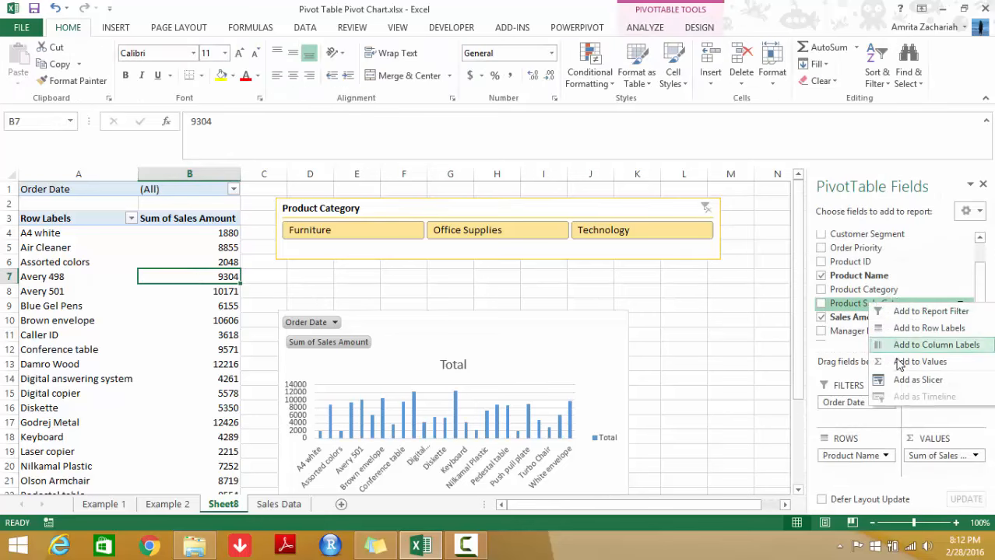
{"action": "left_click", "coordinate": [900, 381]}
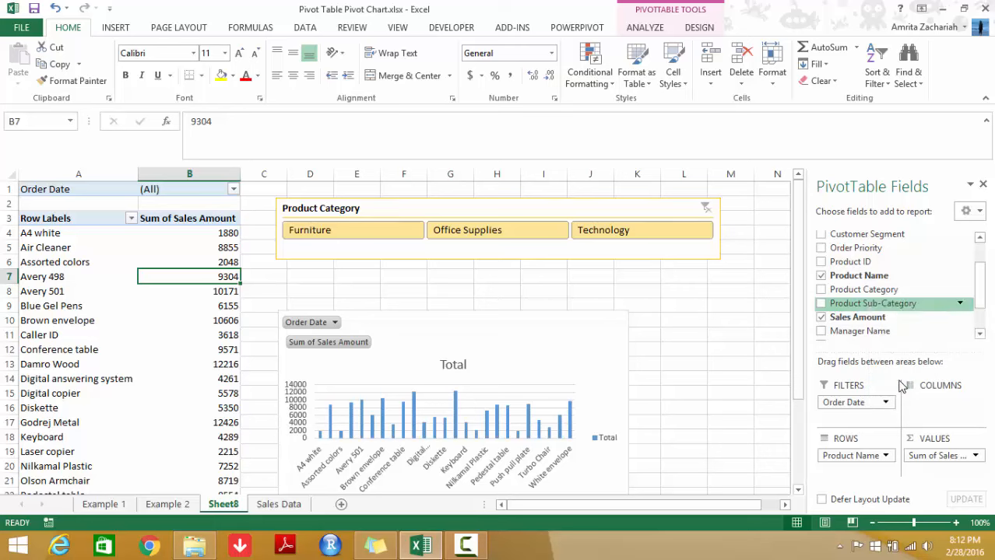
{"action": "left_click_drag", "start_coordinate": [432, 256], "coordinate": [742, 281]}
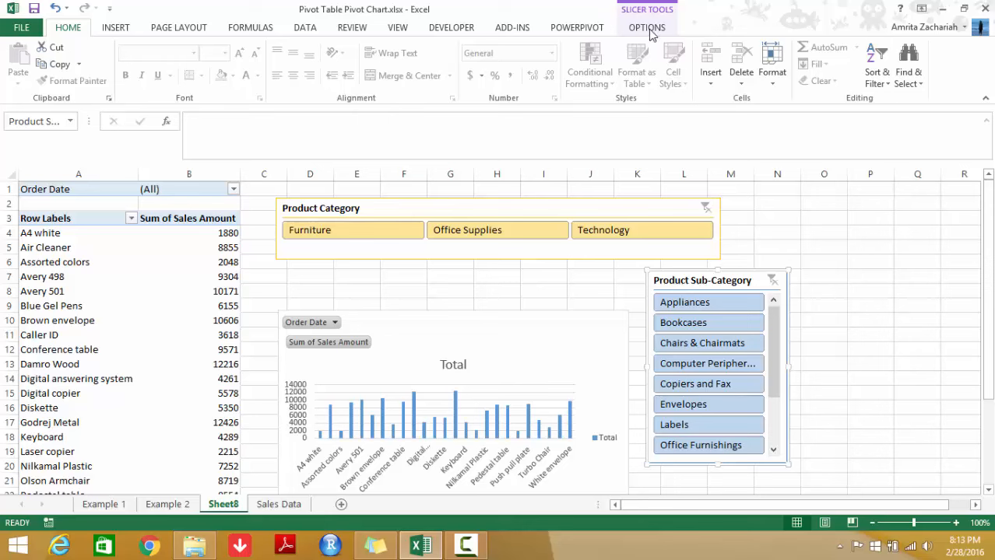
Step: Apply the green style to the Product Sub-Category slicer and arrange its buttons in two columns
{"action": "left_click", "coordinate": [647, 27]}
{"action": "left_click", "coordinate": [340, 63]}
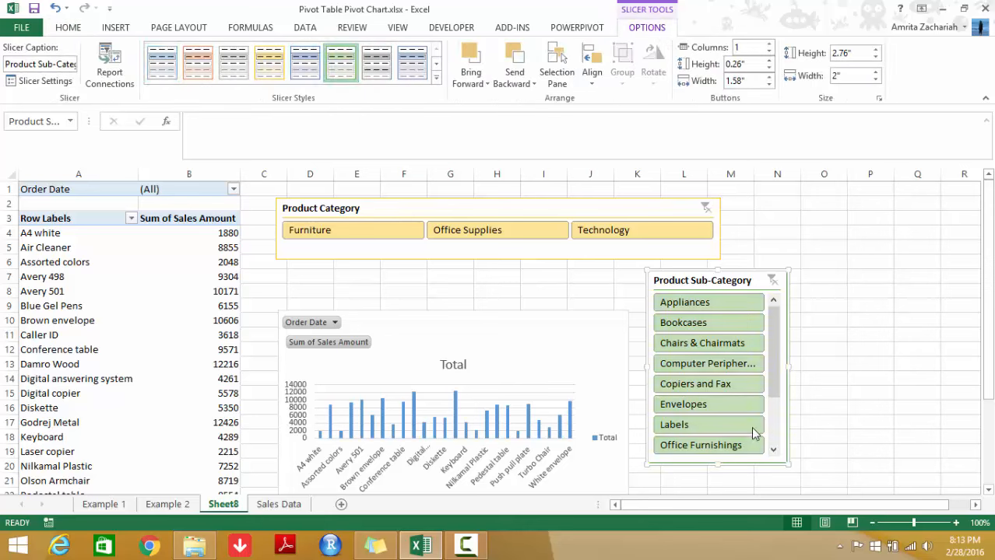
{"action": "left_click", "coordinate": [769, 43]}
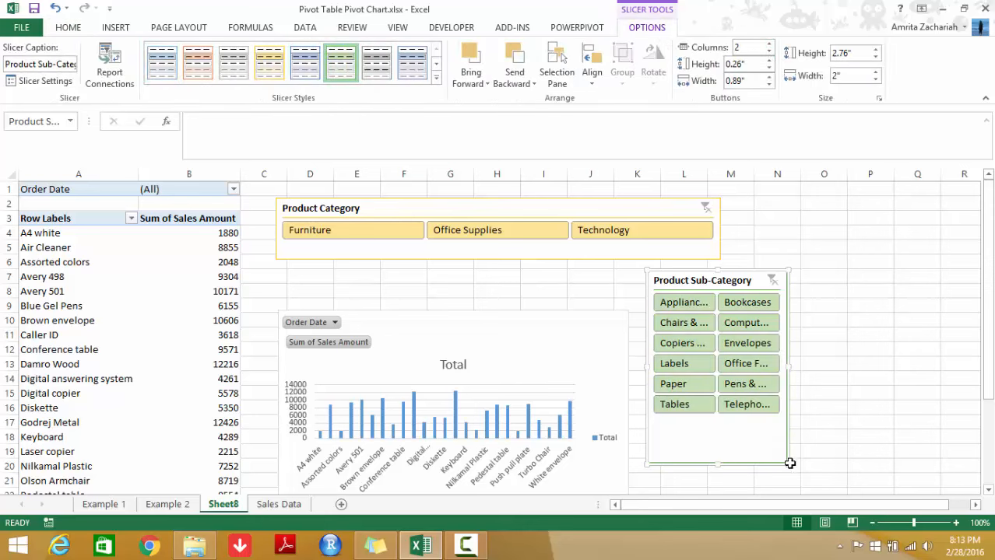
Step: Widen the Product Sub-Category slicer to fit its labels and move the chart up directly beneath the Product Category slicer
{"action": "left_click_drag", "start_coordinate": [793, 461], "coordinate": [951, 276]}
{"action": "left_click_drag", "start_coordinate": [987, 367], "coordinate": [990, 248]}
{"action": "left_click_drag", "start_coordinate": [538, 357], "coordinate": [523, 318]}
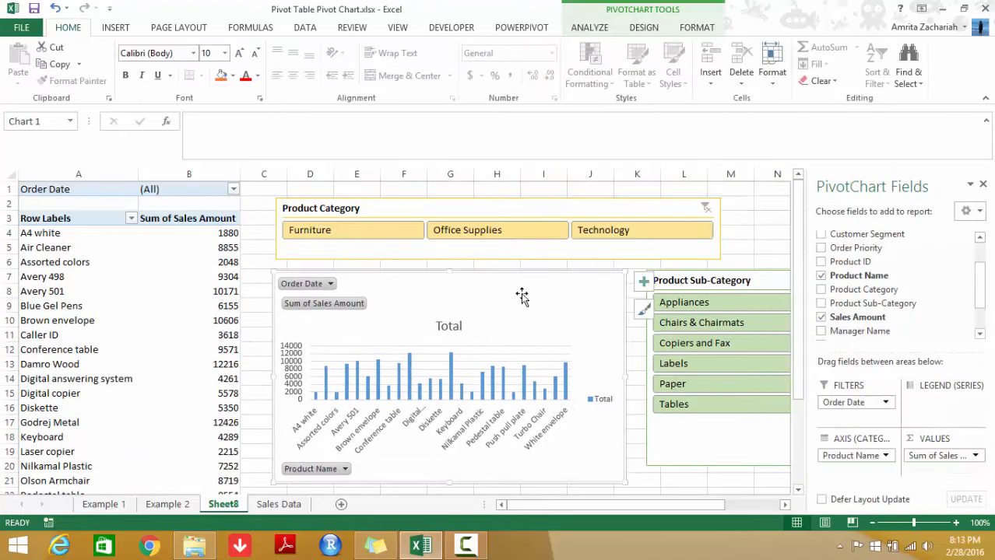
{"action": "left_click", "coordinate": [983, 185]}
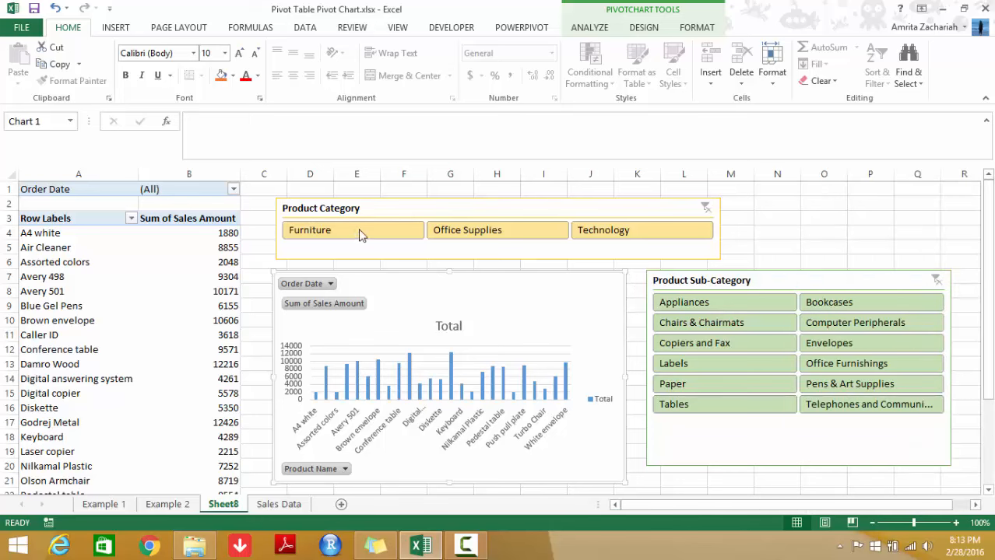
Step: Filter the product sales report with the slicers to the Furniture category and the Bookcases sub-category
{"action": "left_click", "coordinate": [356, 230]}
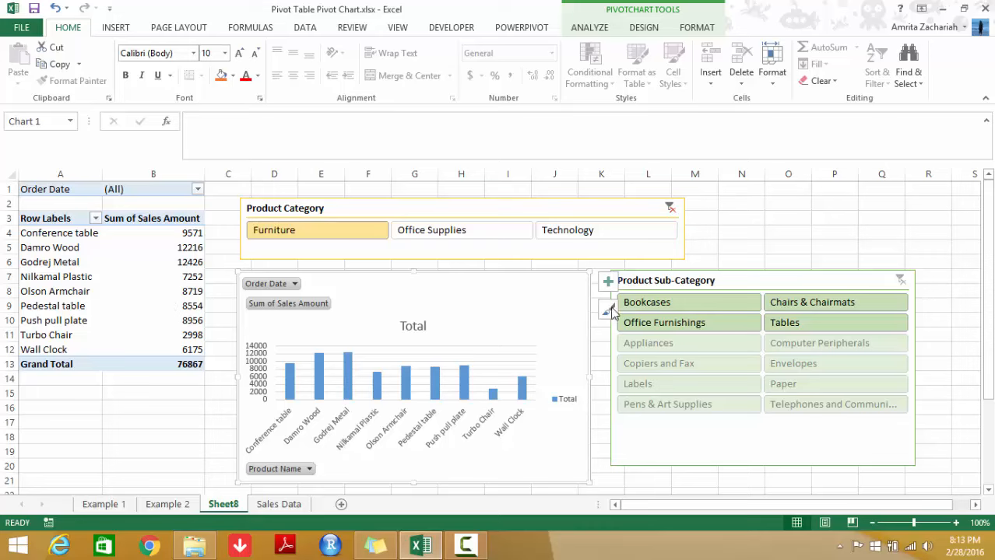
{"action": "left_click", "coordinate": [664, 304]}
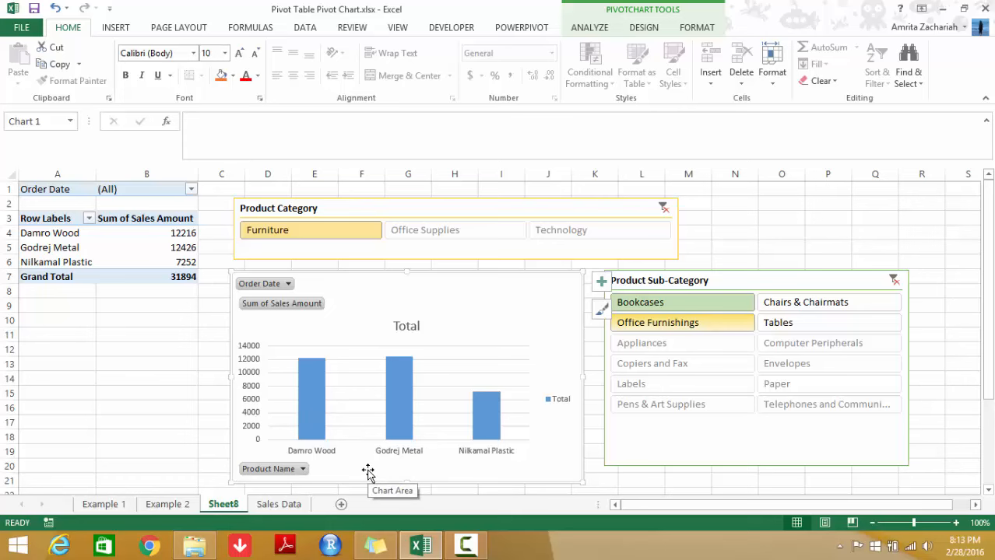
Step: Summarize the Sales Data table with another PivotTable on a new worksheet
{"action": "left_click", "coordinate": [279, 504]}
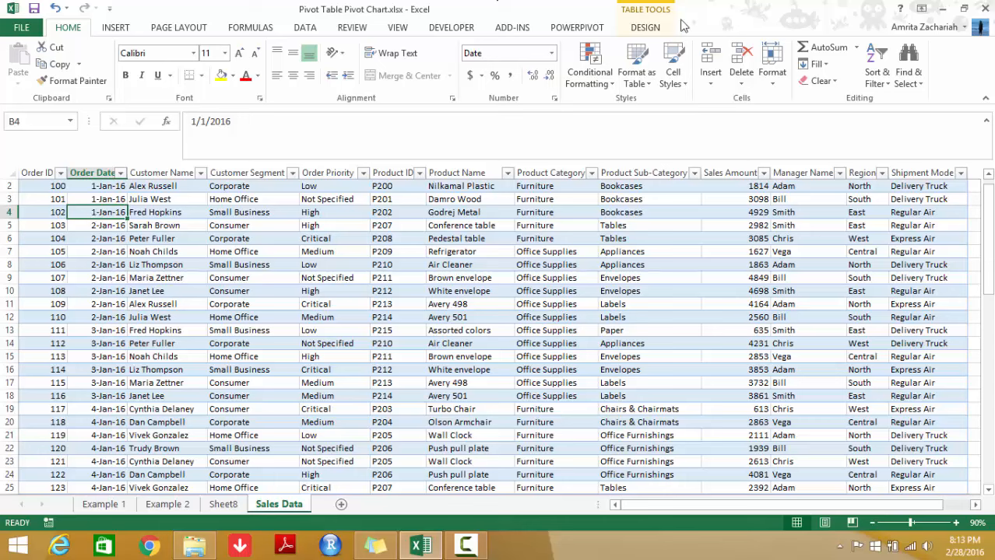
{"action": "left_click", "coordinate": [645, 27]}
{"action": "left_click", "coordinate": [137, 50]}
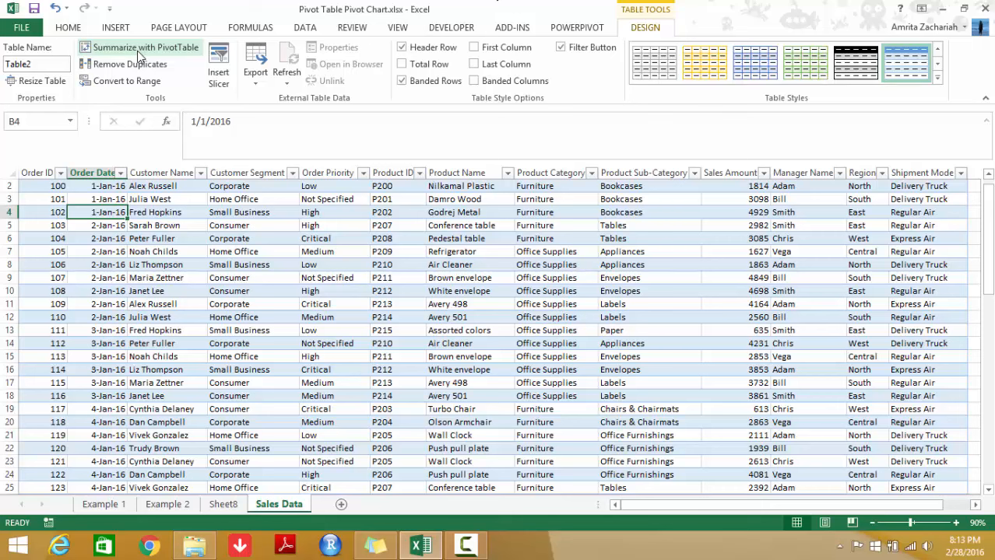
{"action": "left_click", "coordinate": [537, 406]}
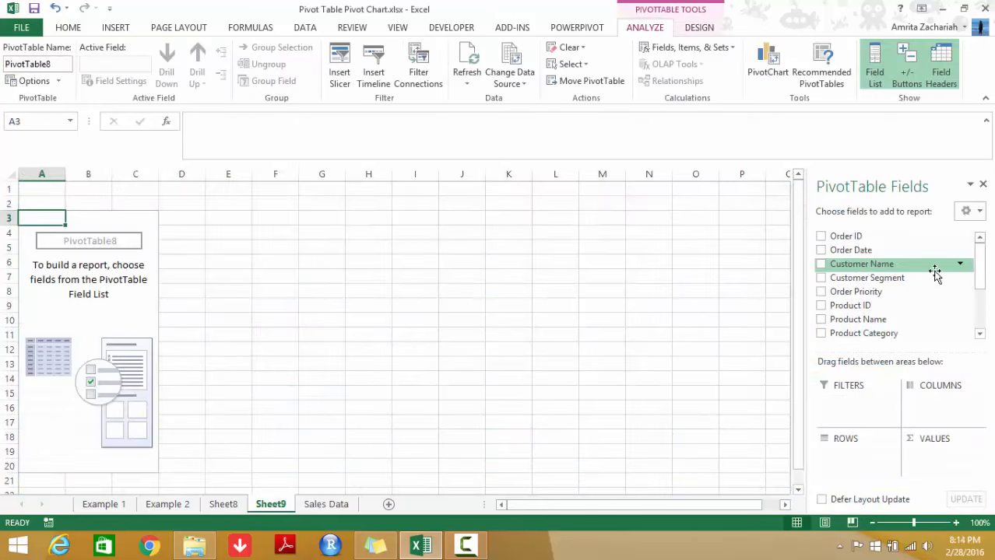
Step: Set up the PivotTable with Order Date as filter, Shipment Mode as rows, Order Priority as columns and Sales Amount as values
{"action": "left_click_drag", "start_coordinate": [907, 251], "coordinate": [864, 402]}
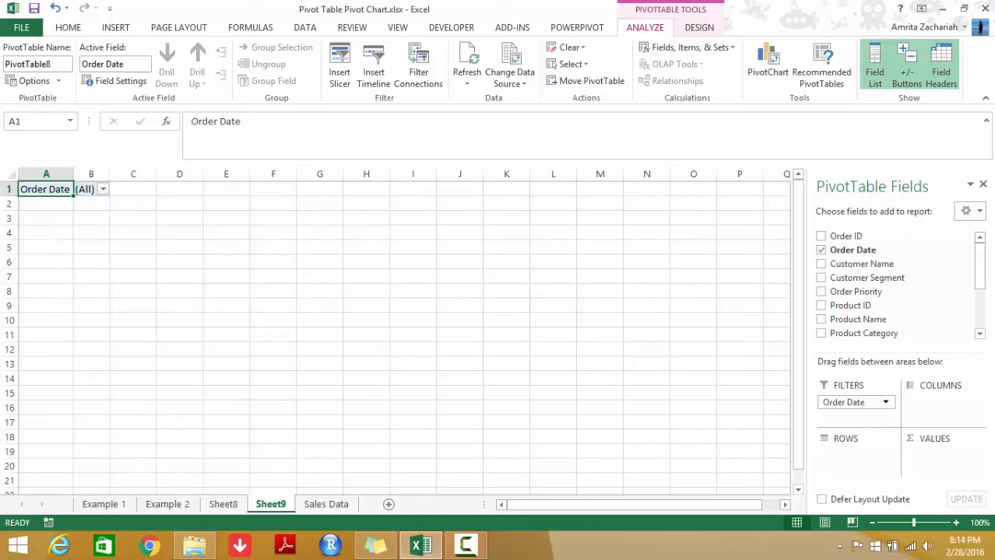
{"action": "left_click_drag", "start_coordinate": [979, 262], "coordinate": [979, 318]}
{"action": "left_click_drag", "start_coordinate": [894, 315], "coordinate": [872, 457]}
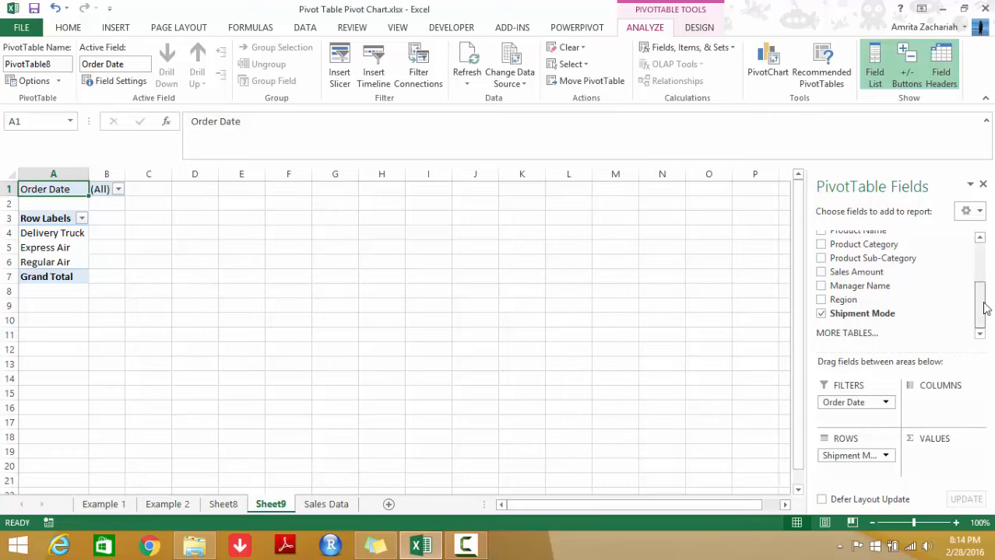
{"action": "left_click_drag", "start_coordinate": [979, 307], "coordinate": [980, 269]}
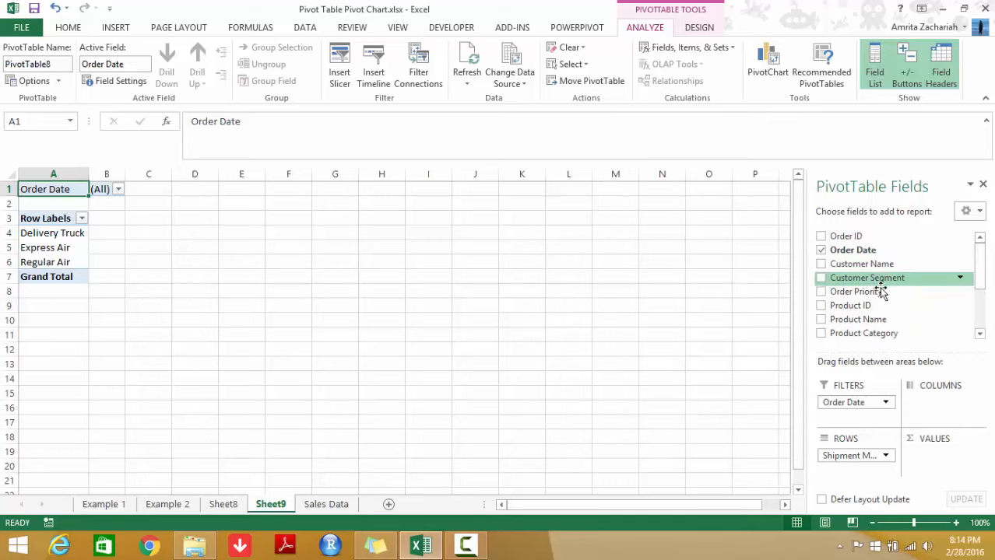
{"action": "left_click_drag", "start_coordinate": [880, 291], "coordinate": [940, 413]}
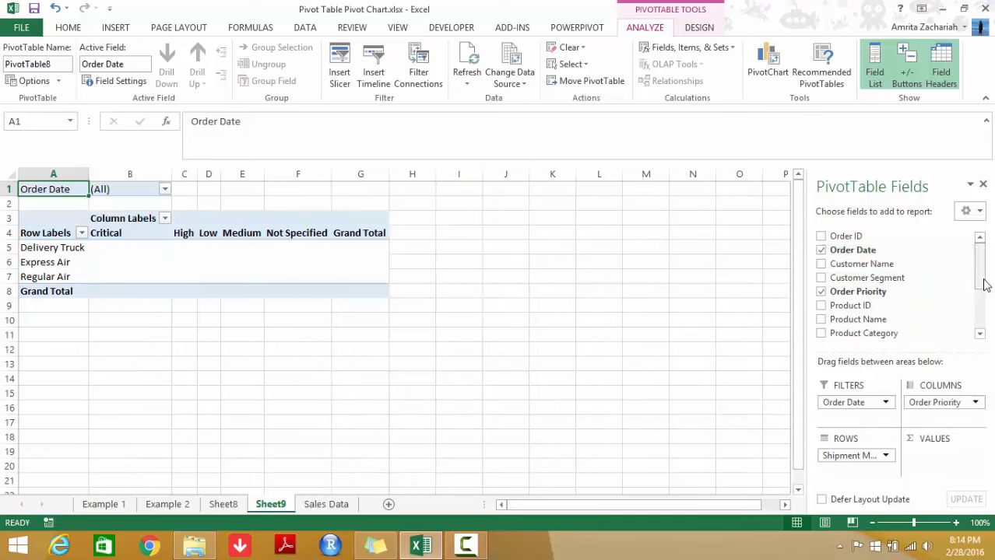
{"action": "left_click_drag", "start_coordinate": [979, 282], "coordinate": [982, 334]}
{"action": "left_click_drag", "start_coordinate": [891, 272], "coordinate": [937, 465]}
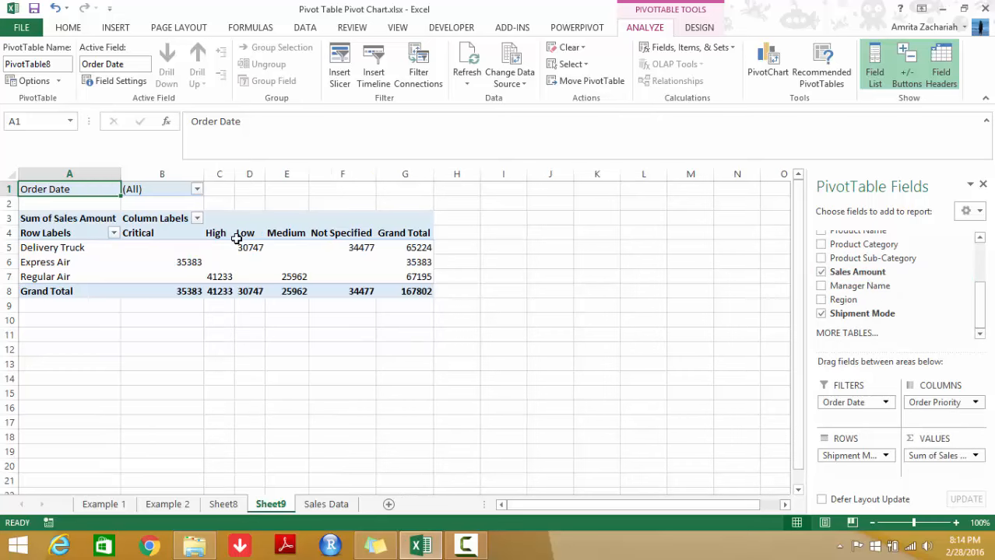
Step: Insert a clustered column PivotChart from the shipment mode and order priority PivotTable
{"action": "left_click", "coordinate": [97, 247]}
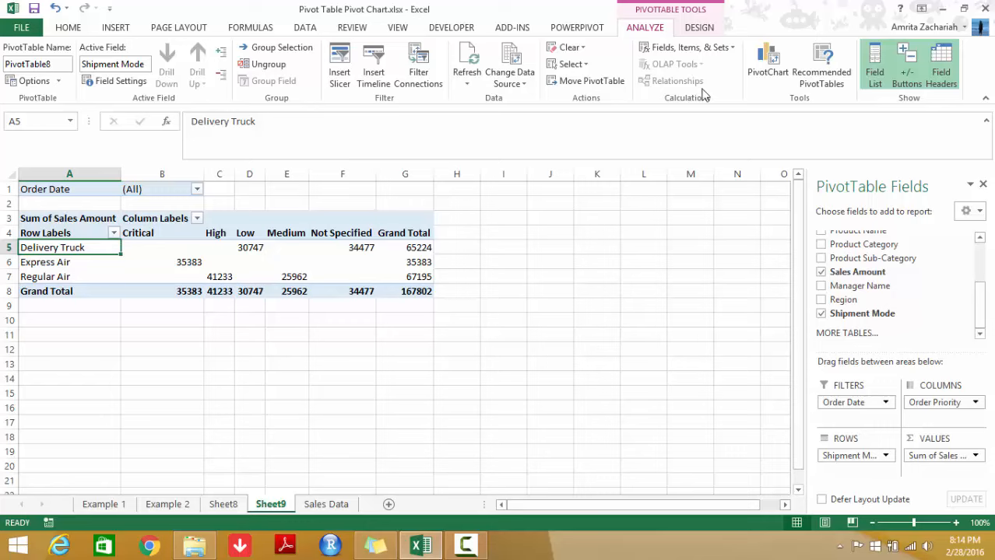
{"action": "left_click", "coordinate": [761, 75]}
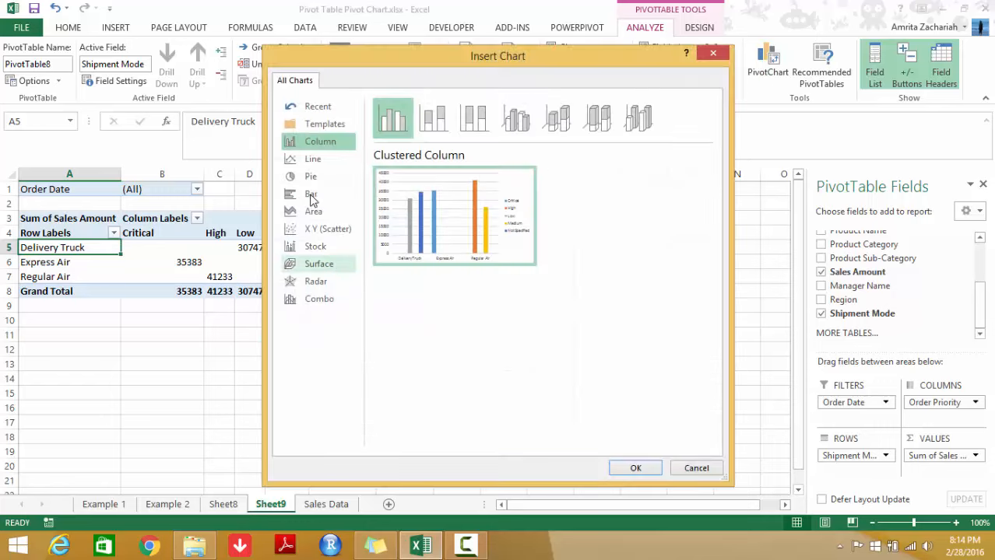
{"action": "left_click", "coordinate": [635, 468]}
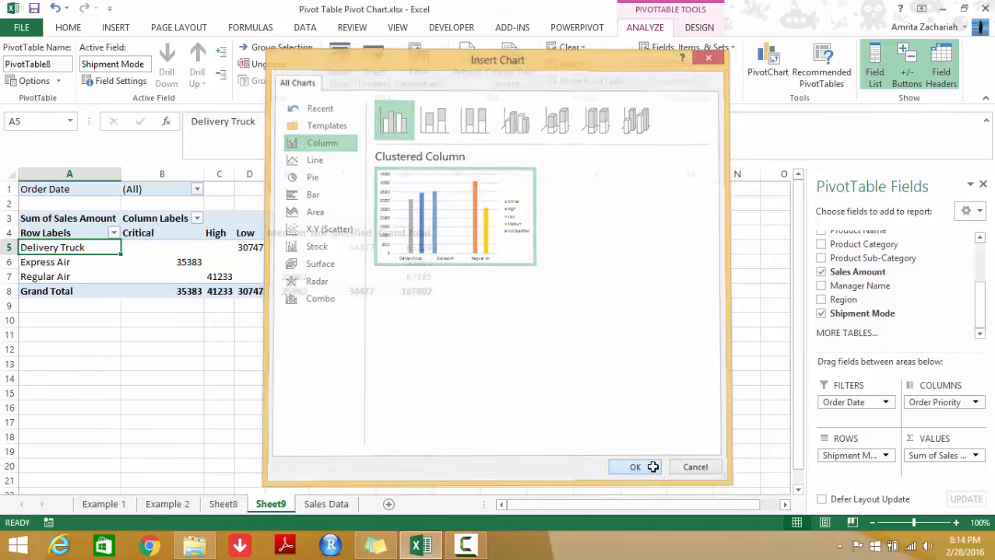
Step: Move the PivotChart to the right of the PivotTable and enlarge it to about 3.44" high by 5.83" wide
{"action": "left_click_drag", "start_coordinate": [573, 309], "coordinate": [655, 246]}
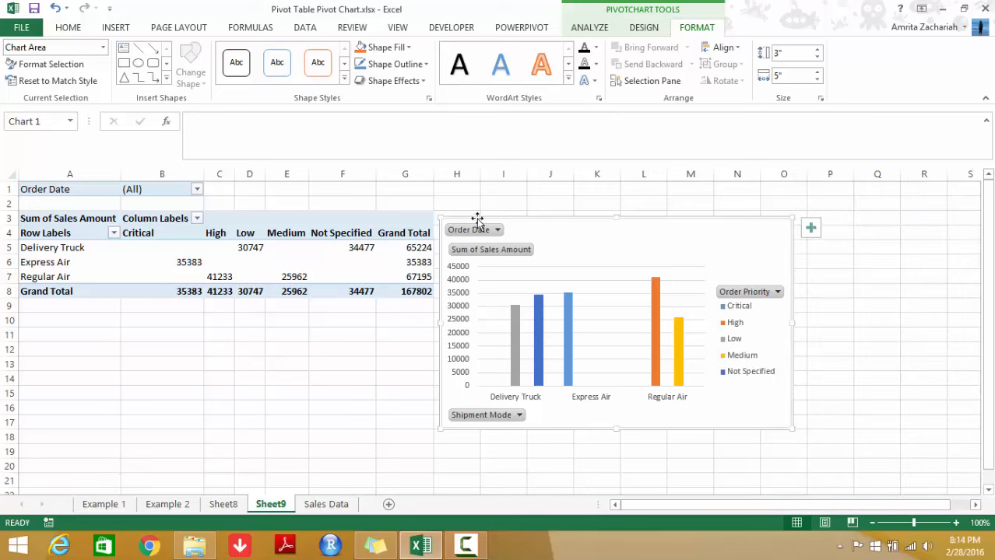
{"action": "left_click_drag", "start_coordinate": [547, 240], "coordinate": [579, 217]}
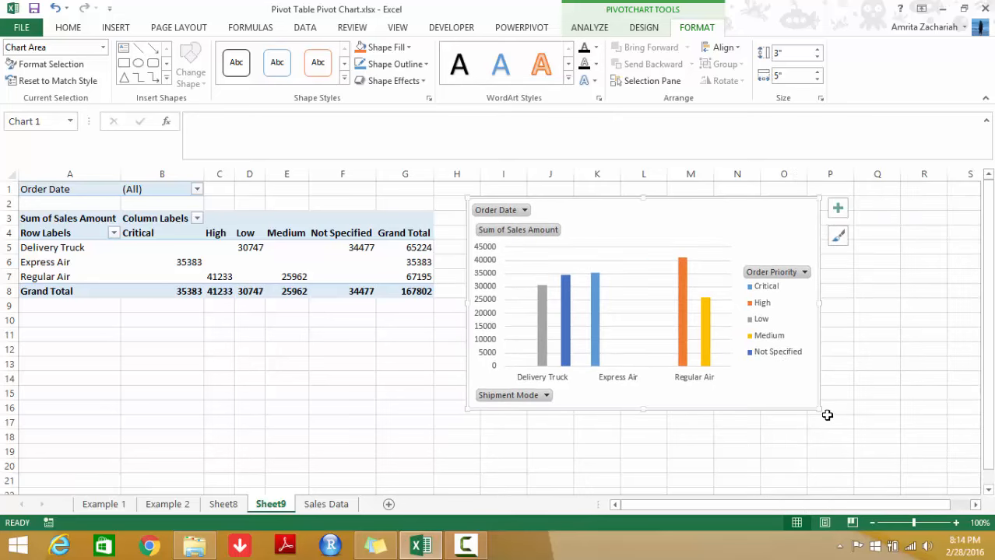
{"action": "left_click_drag", "start_coordinate": [818, 408], "coordinate": [875, 439]}
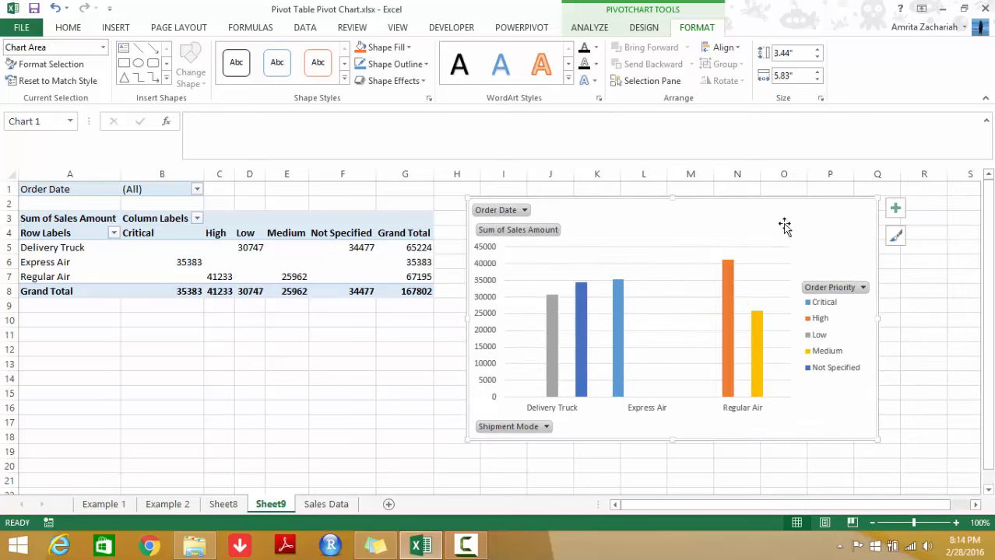